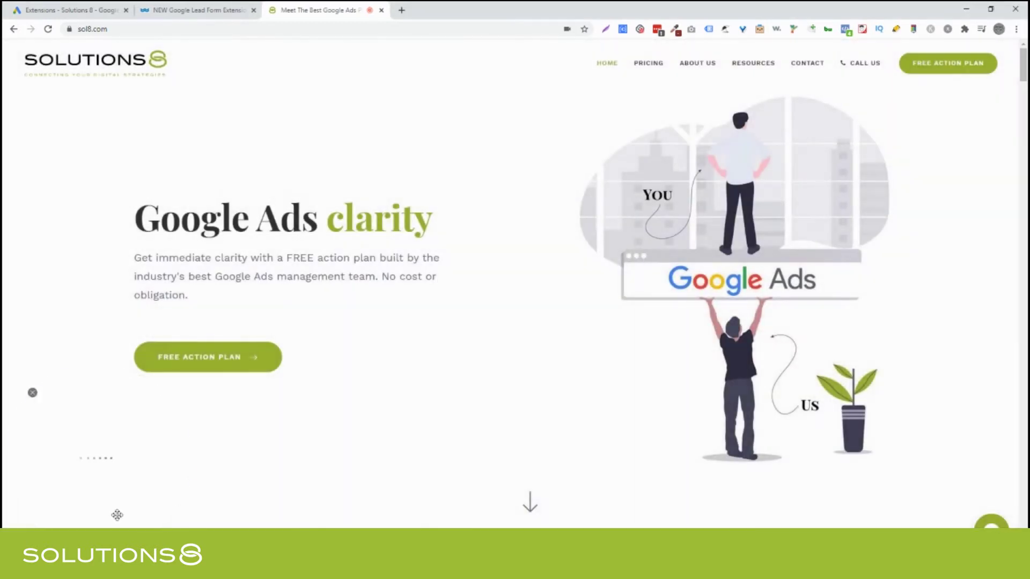
- Open the WordStream article on Google lead form extensions and examine its example mobile lead form
left_click(156, 9)
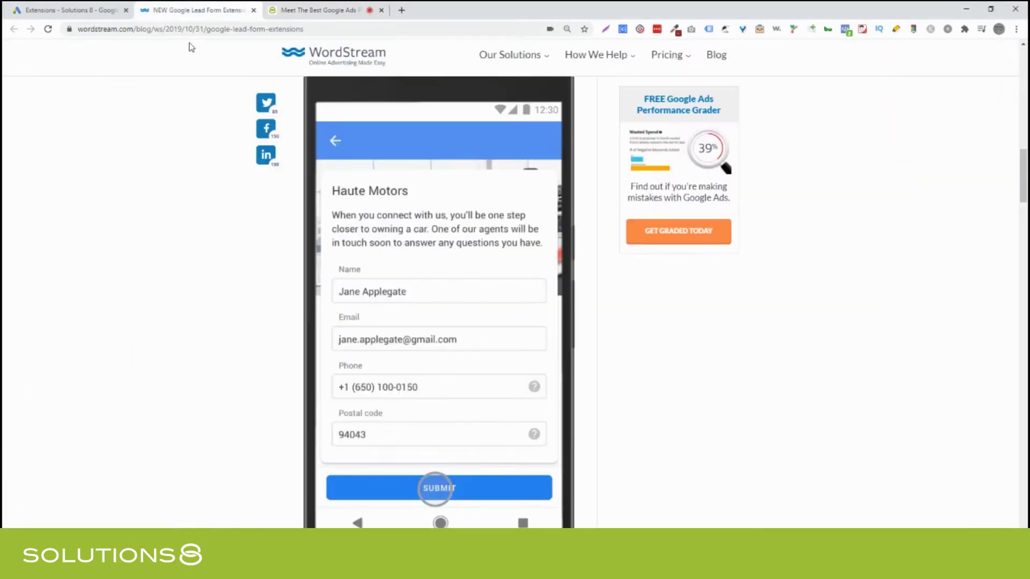
left_click_drag(265, 286, 79, 204)
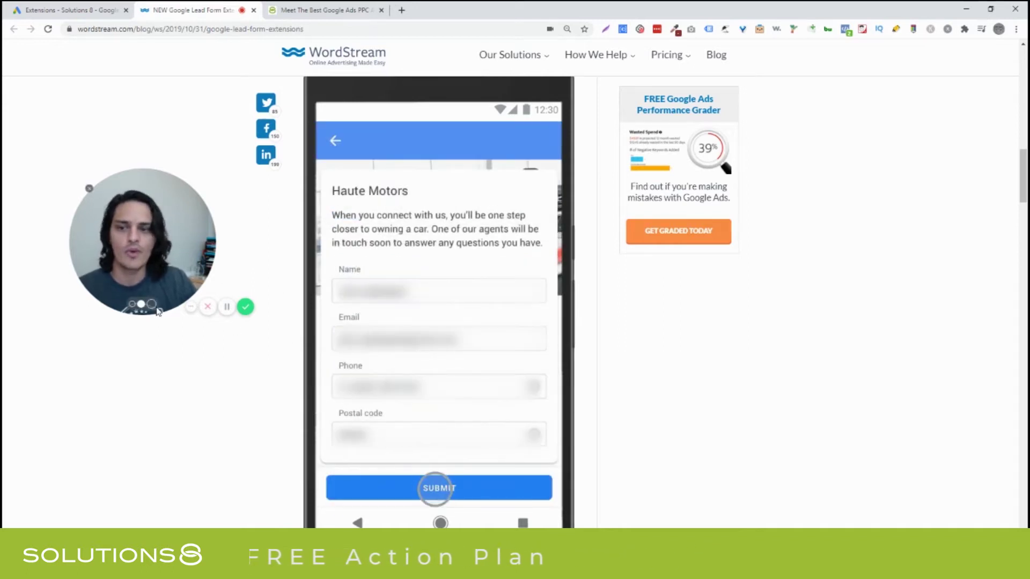
left_click_drag(149, 289, 85, 491)
- Switch to the Google Ads Extensions page and dismiss the open list of extension types
left_click(67, 5)
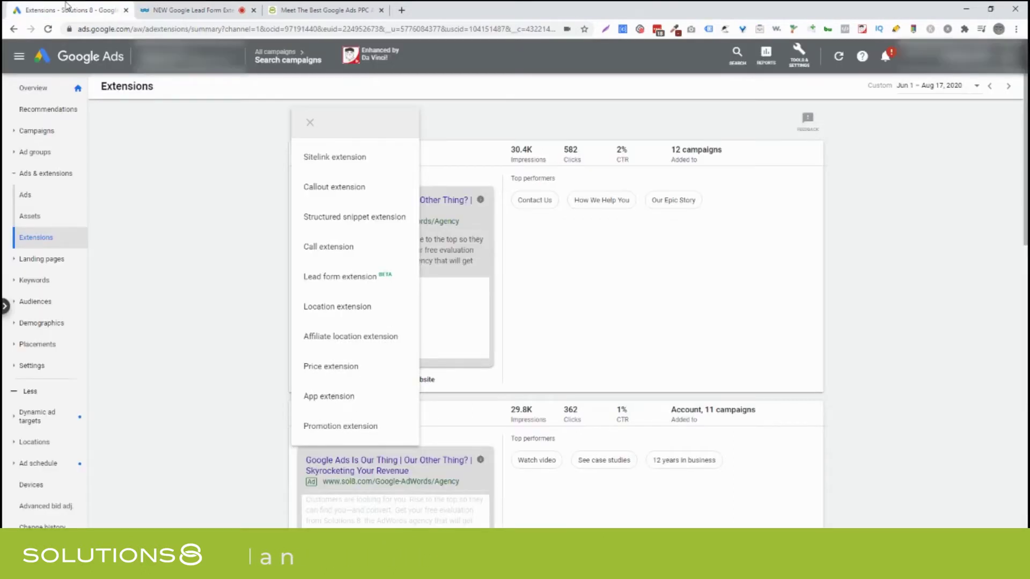
left_click(207, 156)
left_click_drag(79, 406, 912, 200)
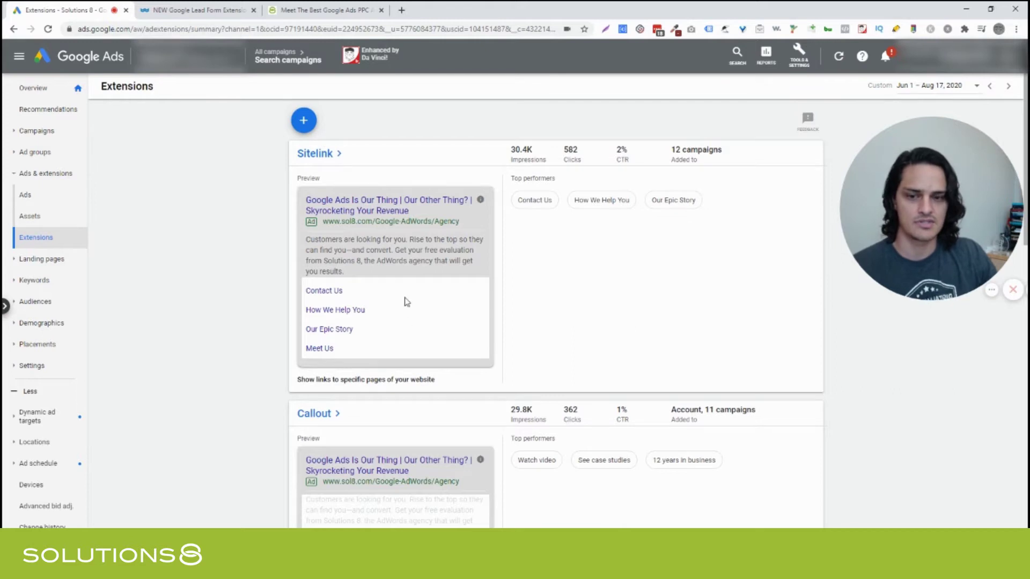
- Start a new lead form extension and assign it to the enabled USA PPC campaign
left_click(308, 123)
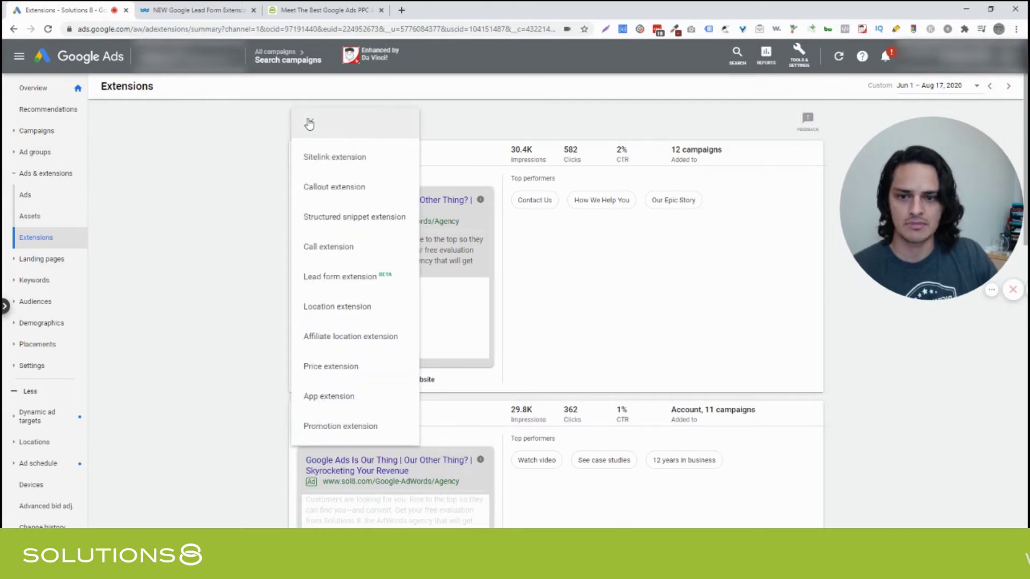
left_click(374, 284)
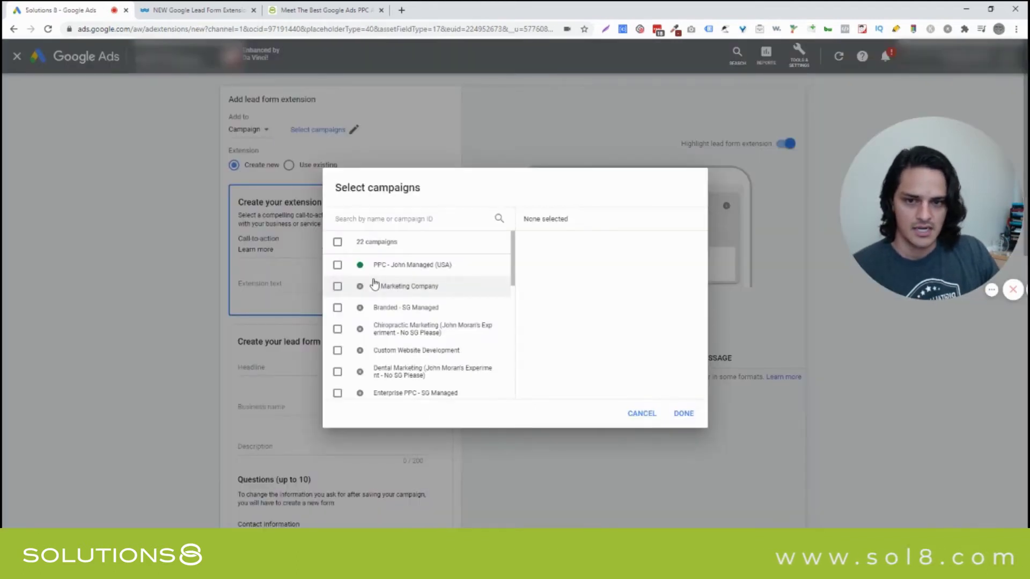
left_click(338, 265)
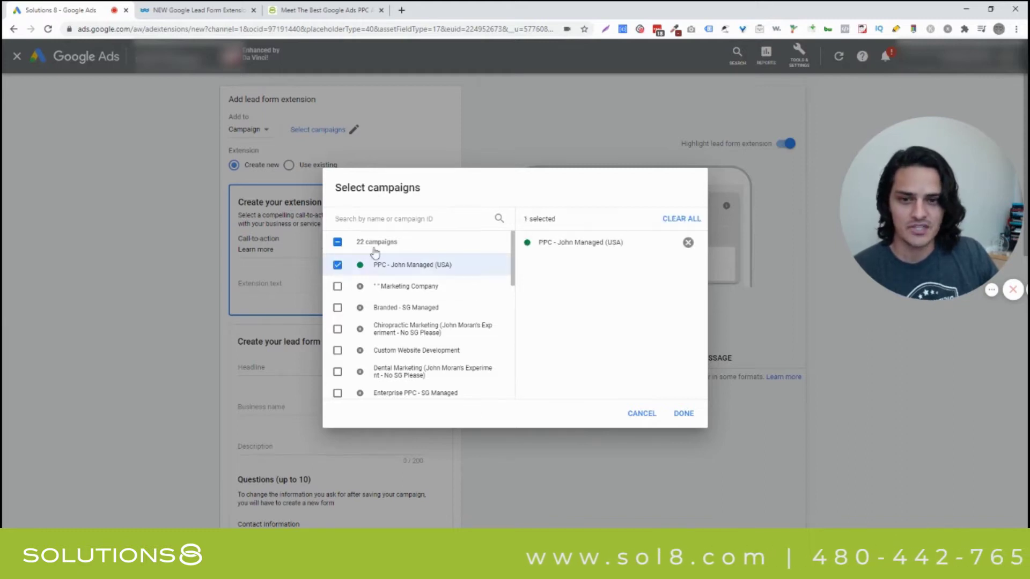
left_click(684, 413)
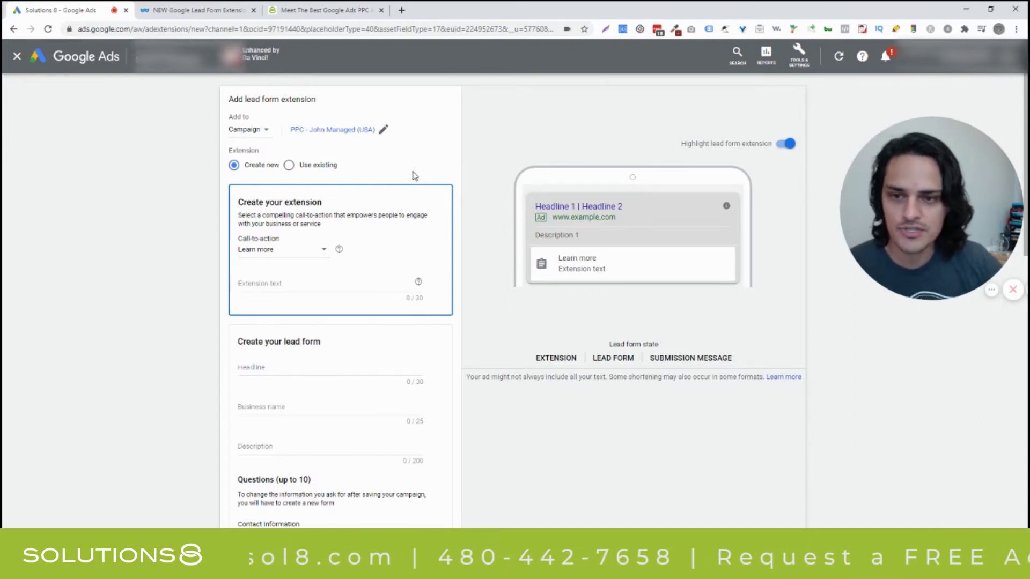
- Set the call-to-action to Sign up and enter "Get A Free Google Ads Action Plan" as the extension text
left_click(291, 258)
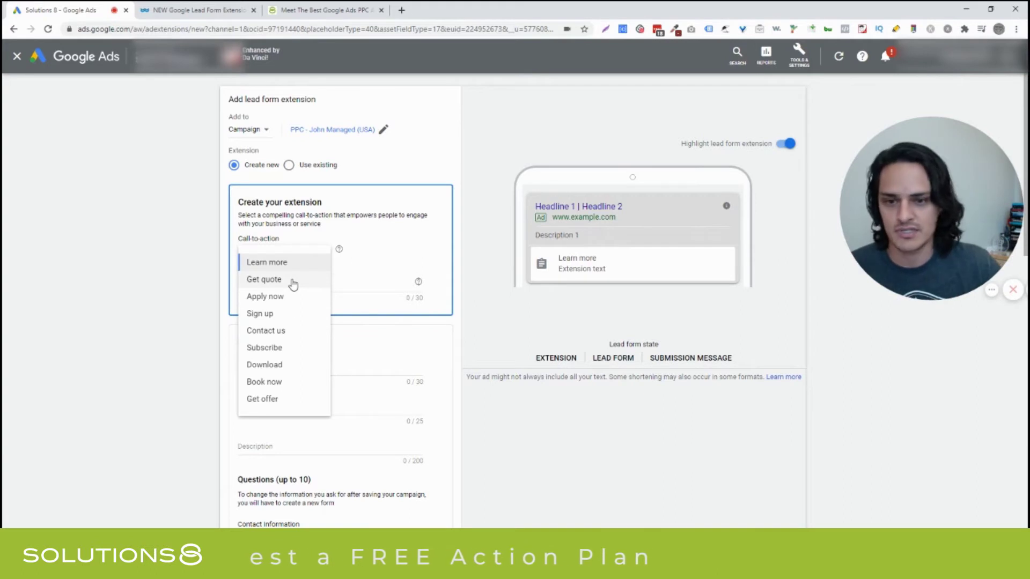
left_click(283, 315)
left_click(283, 281)
type("G")
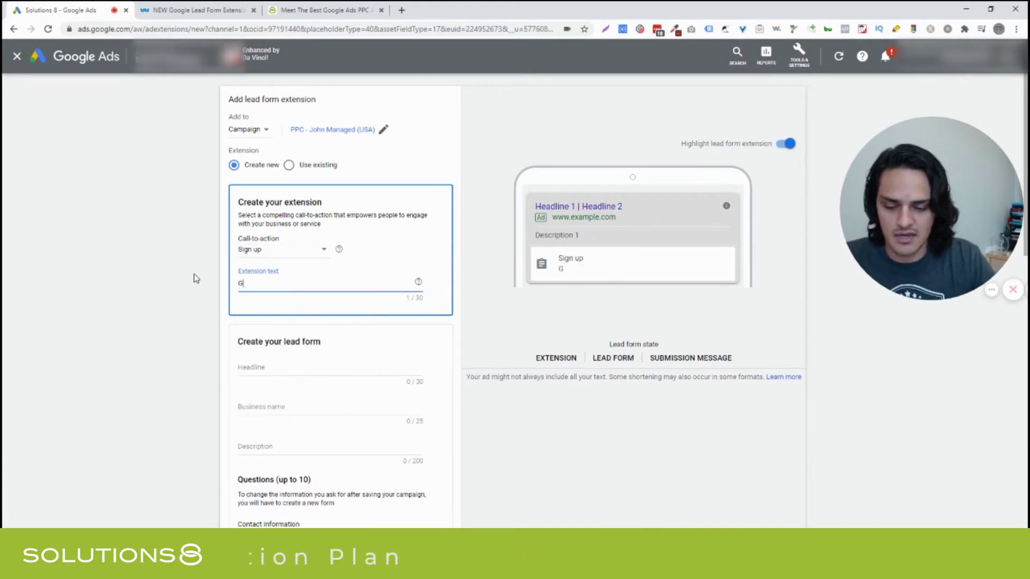
type("et A Free")
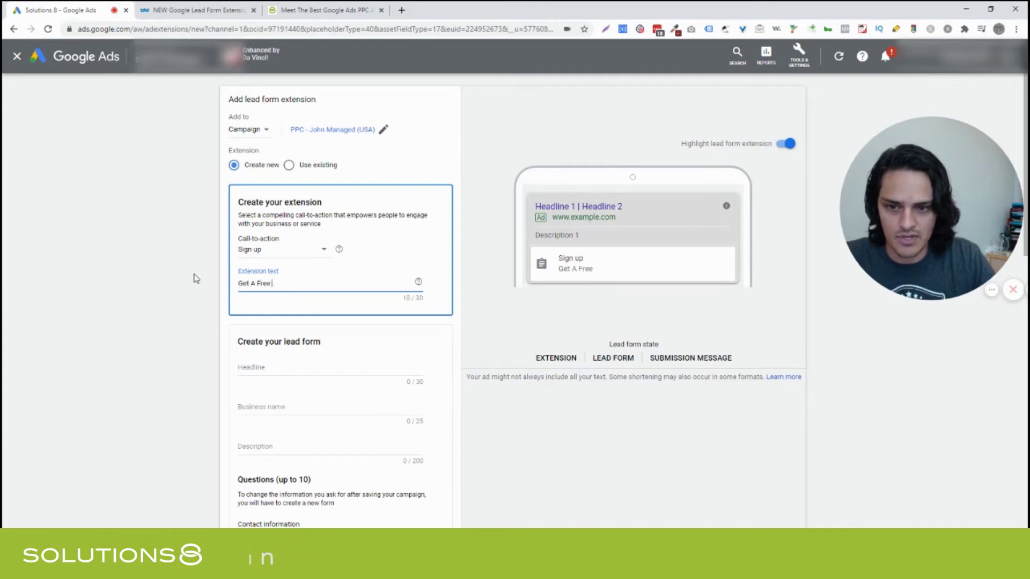
type(" Google Ads Ac")
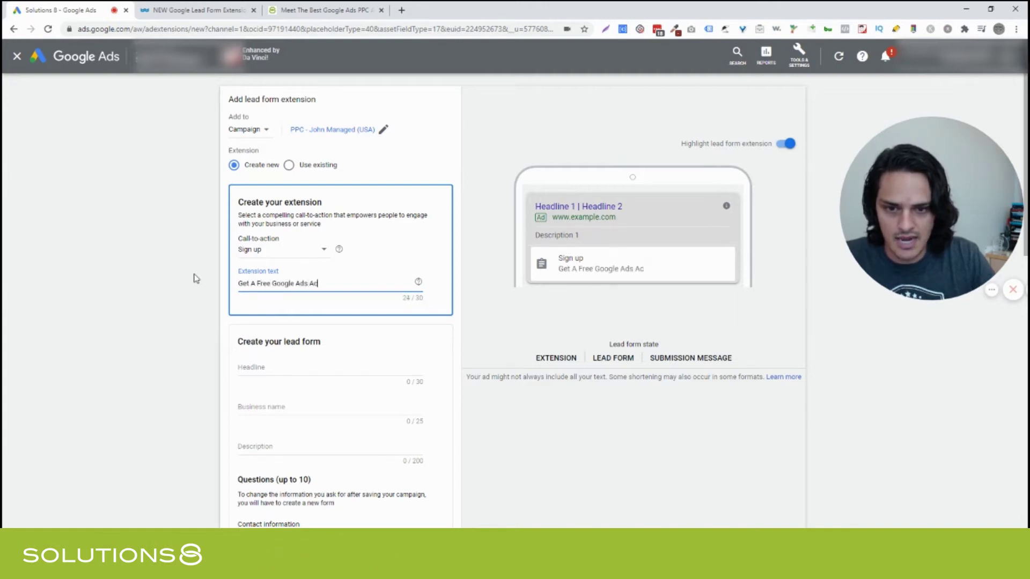
type("tion Plan")
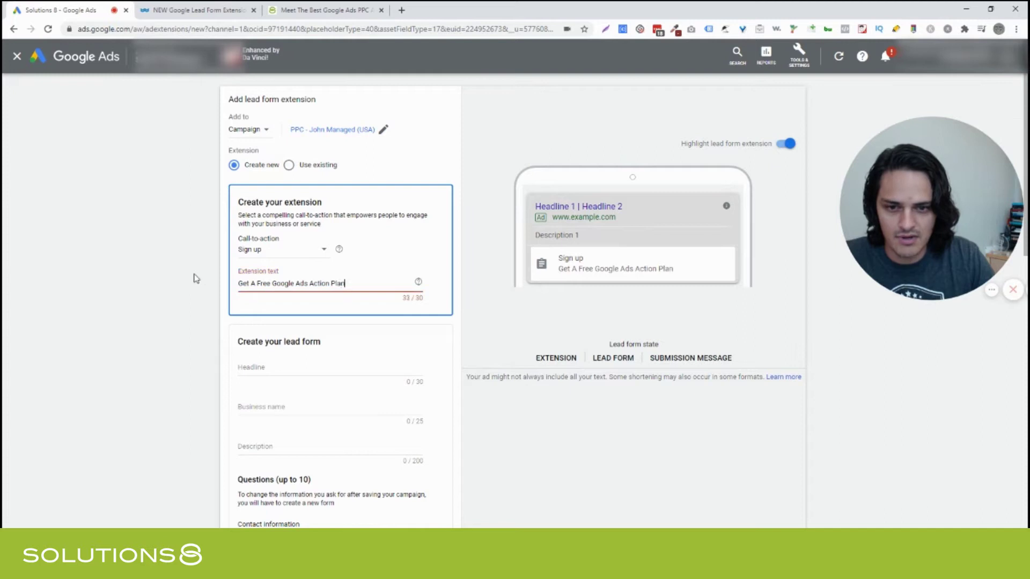
- Shorten the extension text to "Free Google Ads Action Plan!"
key("Left")
key("shift+Home")
key("BackSpace")
key("End")
type("!")
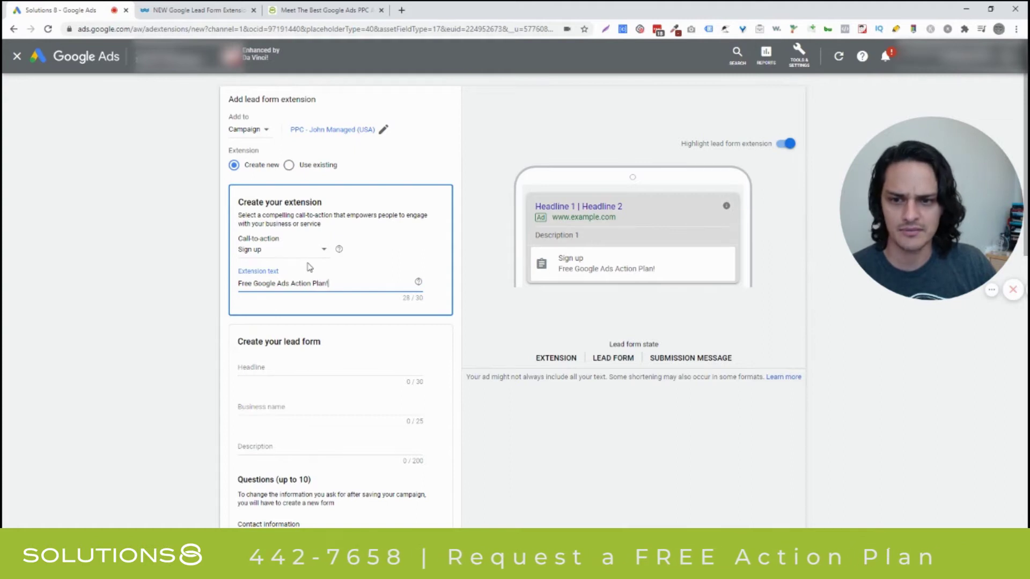
- Examine the extension's ad preview, the lead form fields and the available call-to-action options
scroll(310, 267, "down", 1)
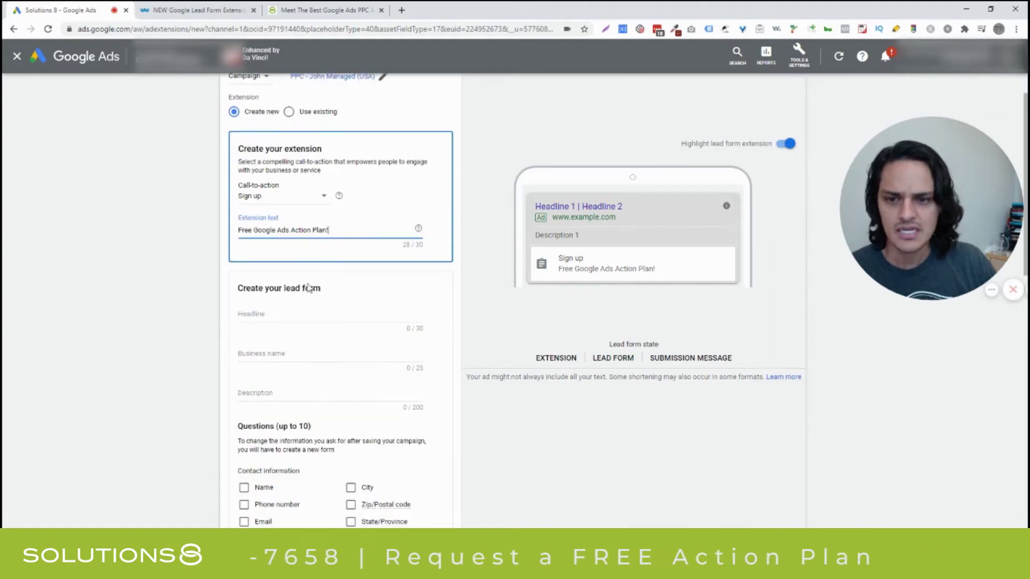
left_click(257, 314)
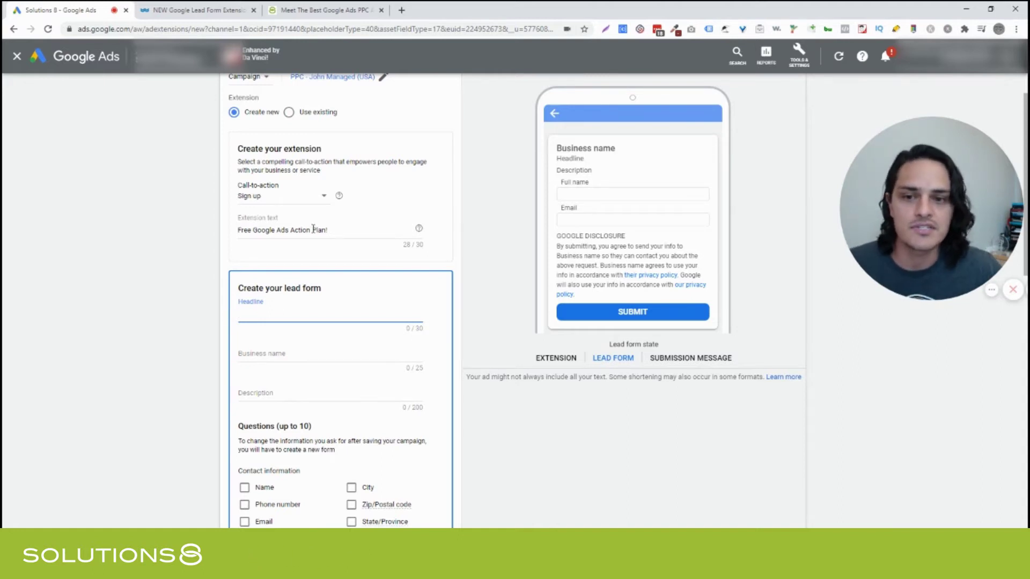
left_click(350, 229)
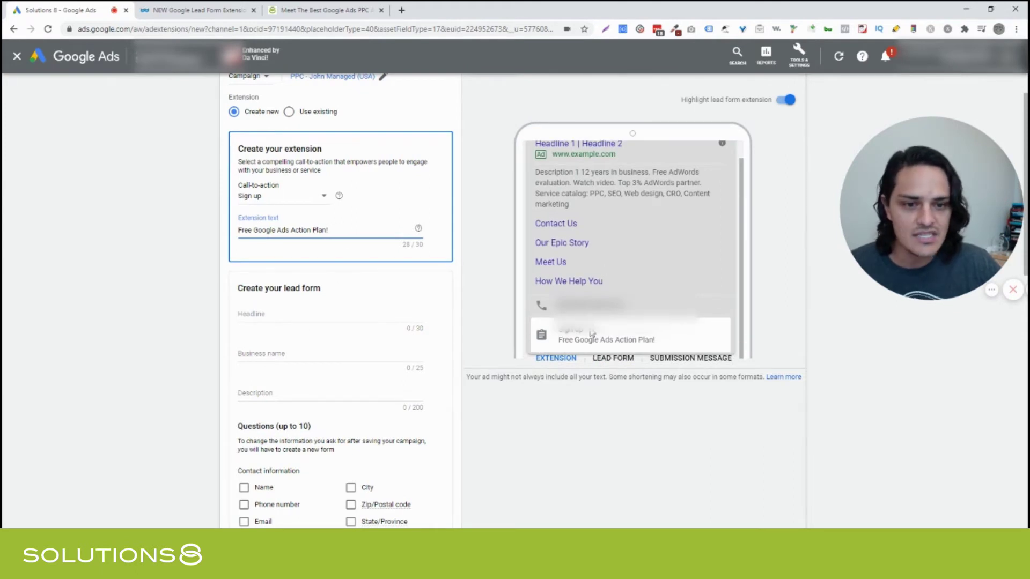
scroll(591, 332, "down", 1)
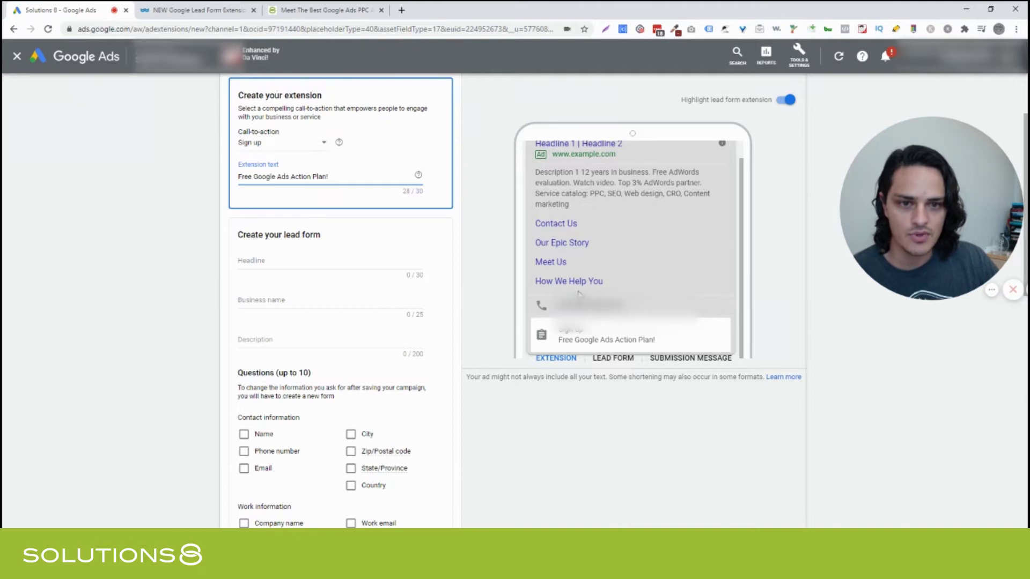
scroll(578, 292, "up", 2)
scroll(585, 256, "down", 2)
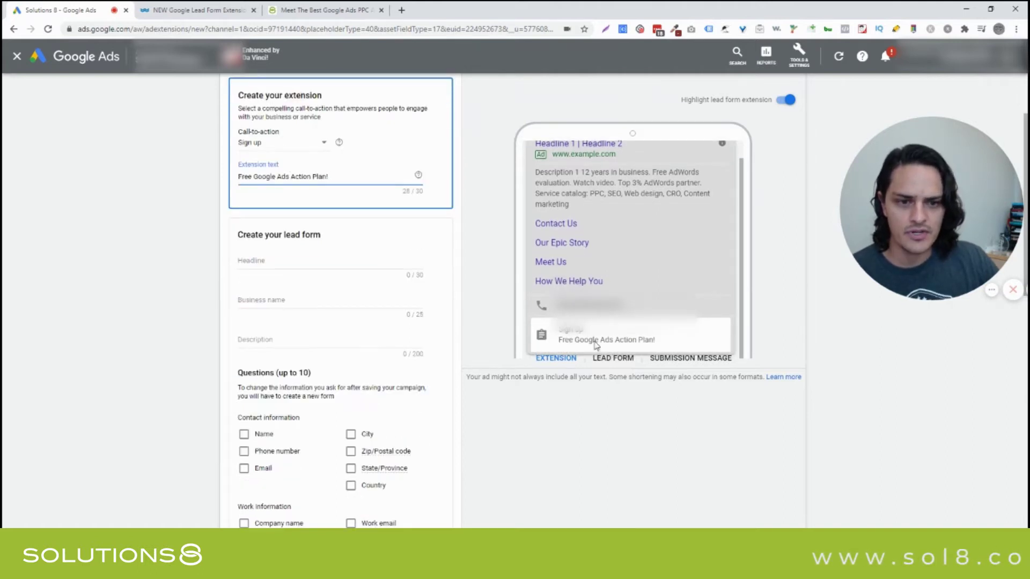
left_click(314, 143)
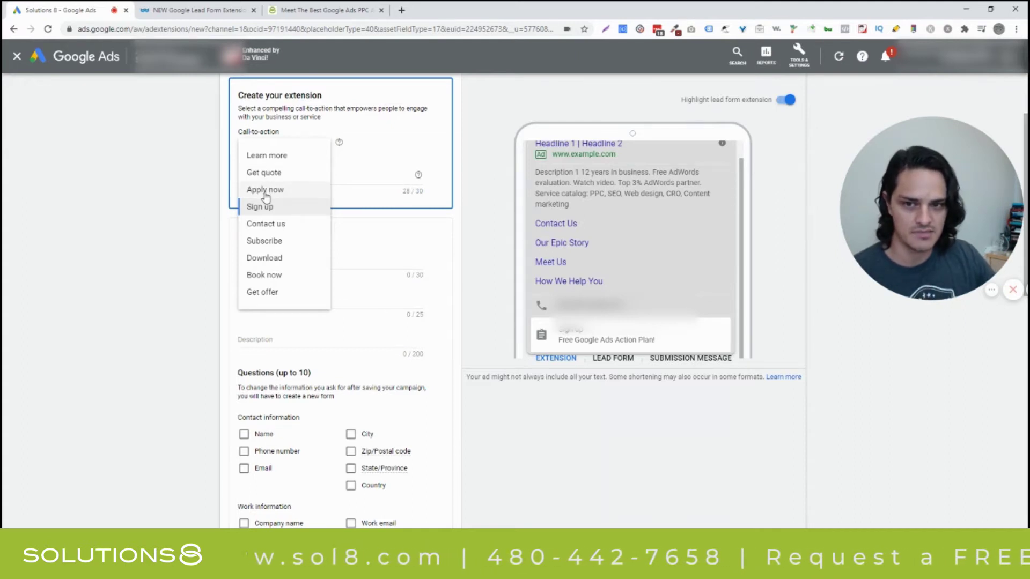
left_click(173, 272)
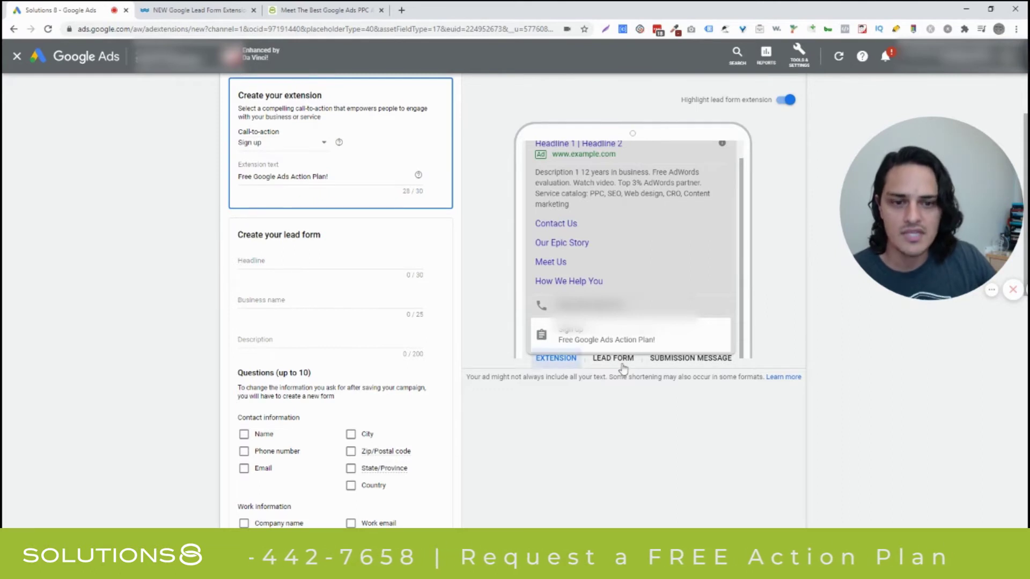
- Set the lead form headline to "Free Google Ads Action Plan"
left_click(309, 270)
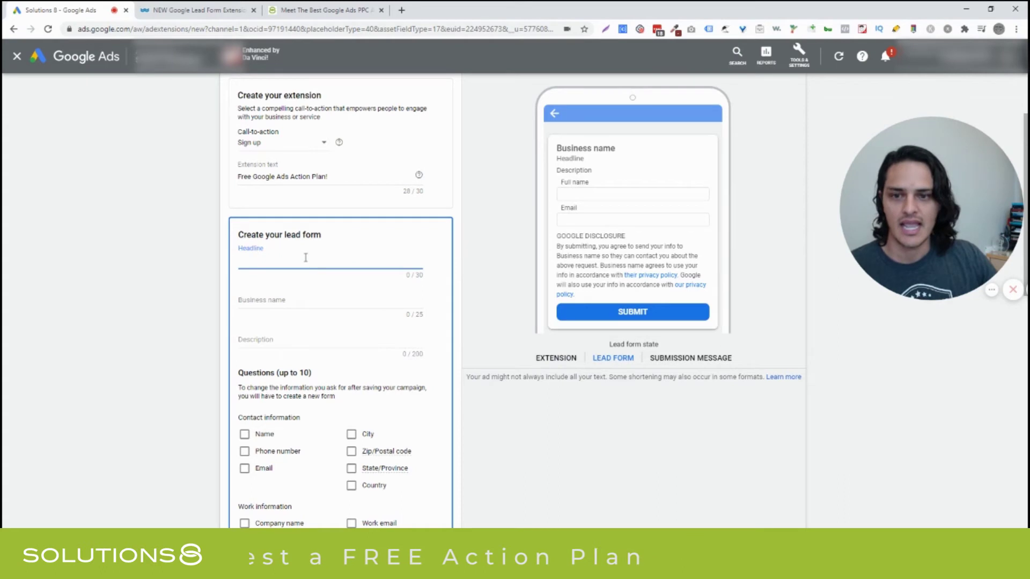
type("Receive a Free Google Ads")
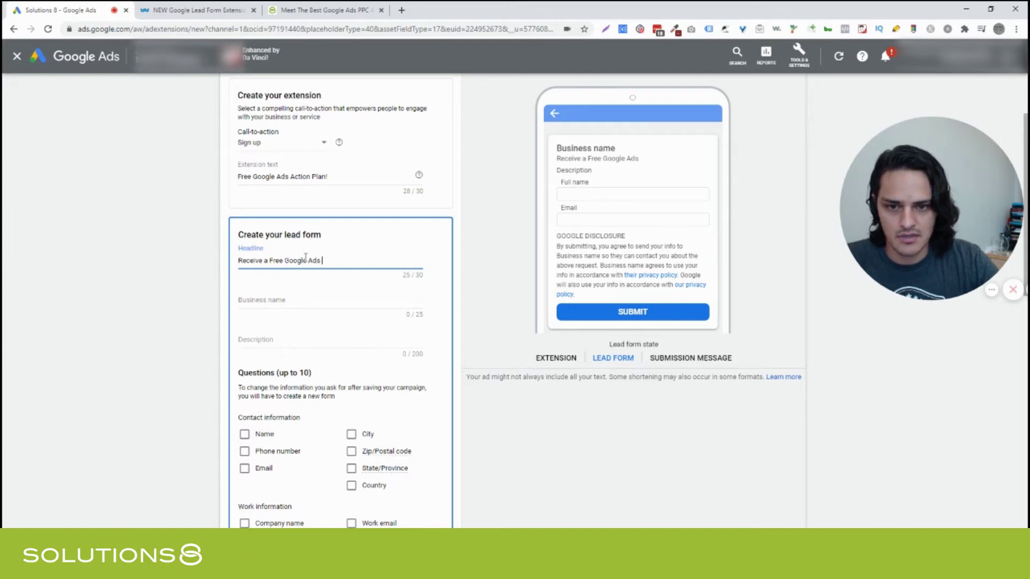
type(" Action Pl")
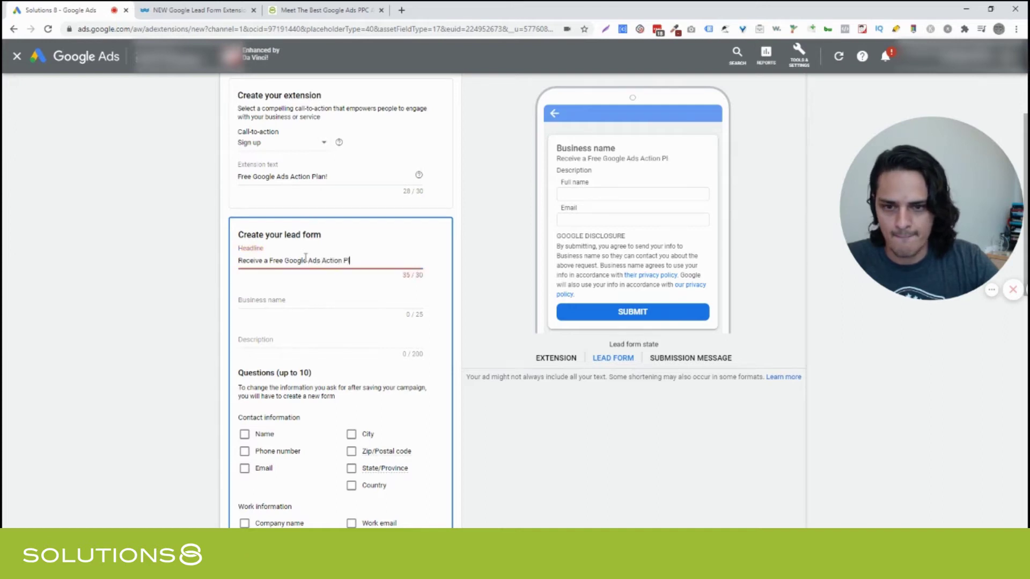
key("shift+Right")
key("shift+Right")
key("shift+Right")
key("shift+Right")
key("shift+Right")
key("BackSpace")
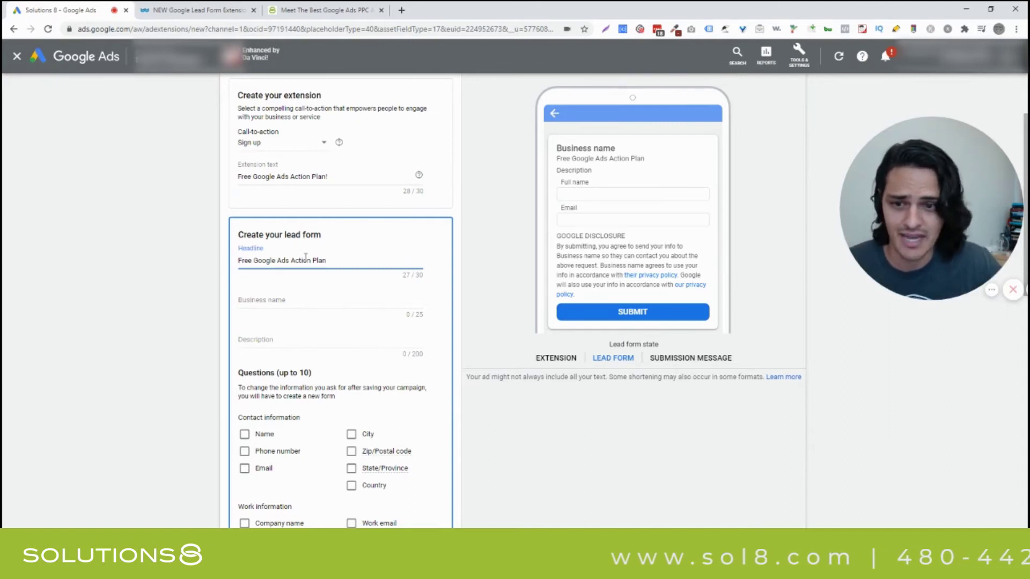
- Enter "Solutions 8 | sol8.com" as the lead form's business name
left_click(299, 301)
type("SOlution s")
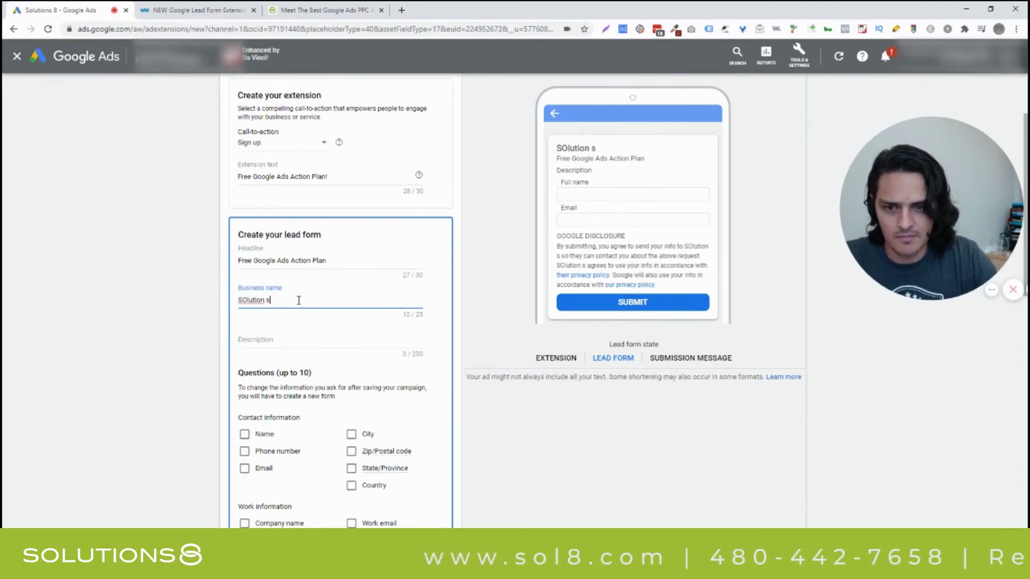
key("ctrl+a")
type("Solutions 8")
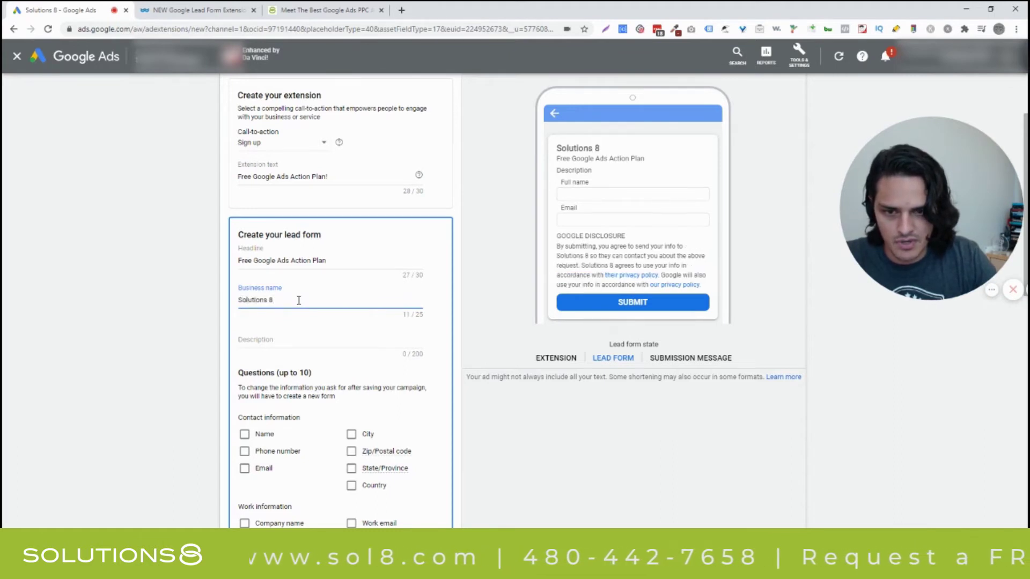
type(" | sol8.com")
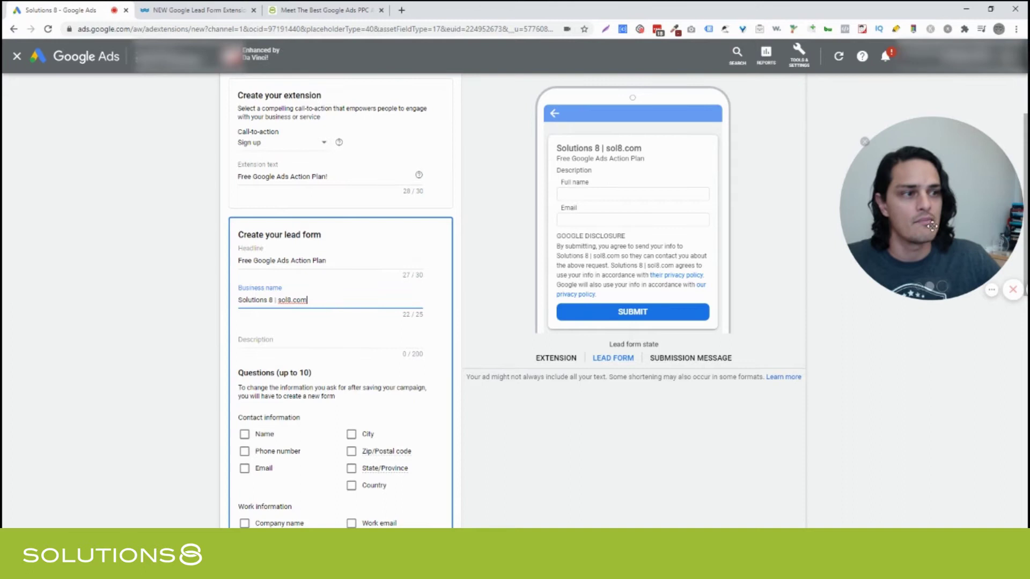
- Fill in the lead form description, offering a free, no-obligation 15+ page Google Ads evaluation and action plan completed by a senior strategy team member
key("alt+Tab")
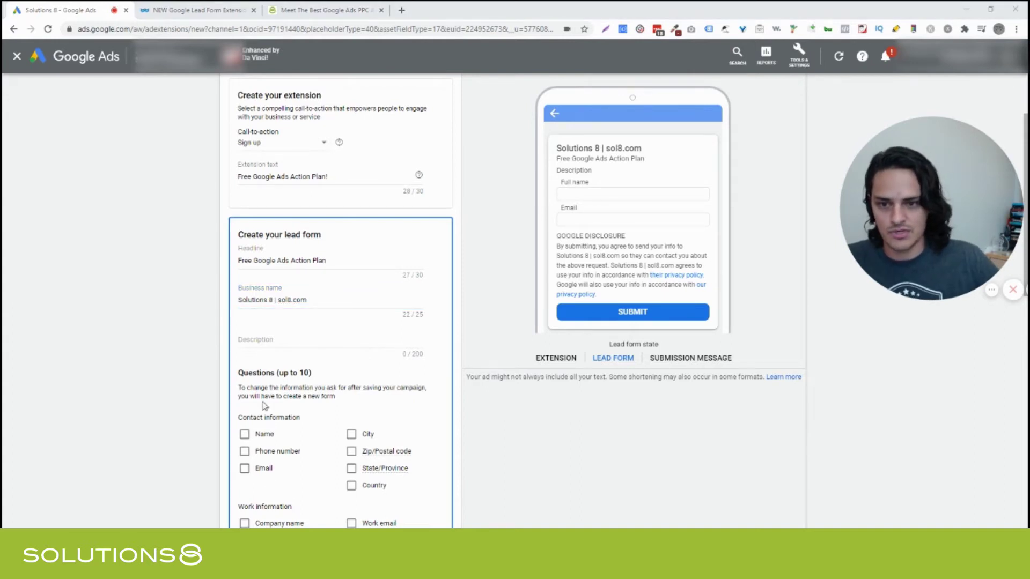
left_click(276, 342)
type("Receive a 15+ page evaluation and action plan of your existing Google Ads campaign completely free of cost or obligation. All of our evaluations are completed by a senior member of our strategy team.")
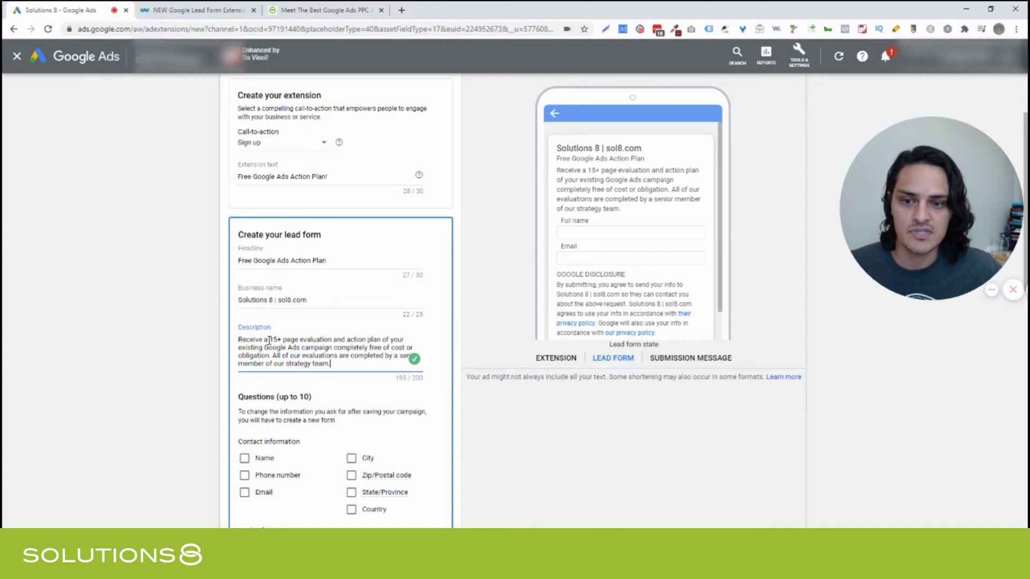
left_click_drag(275, 340, 282, 340)
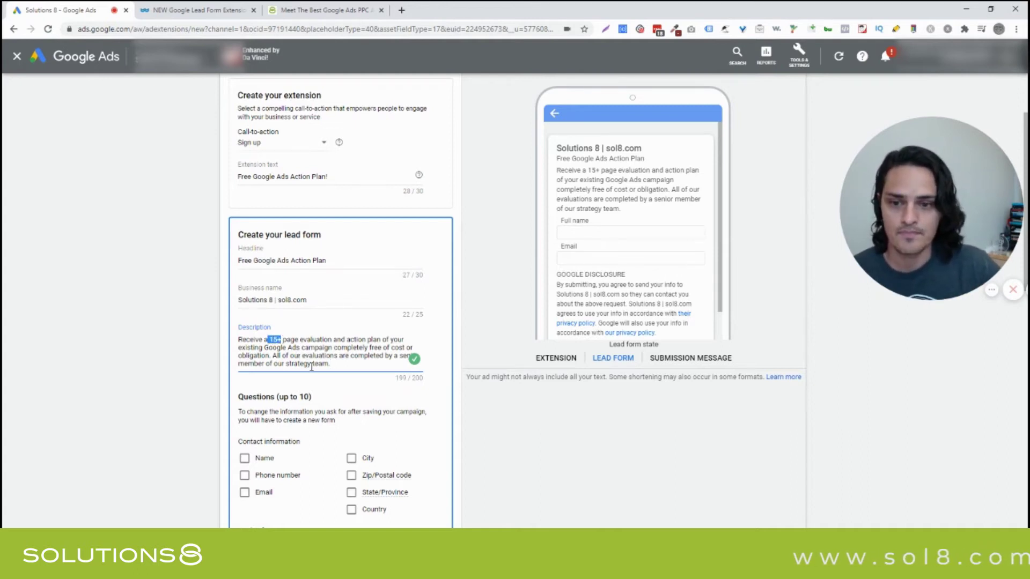
left_click(340, 363)
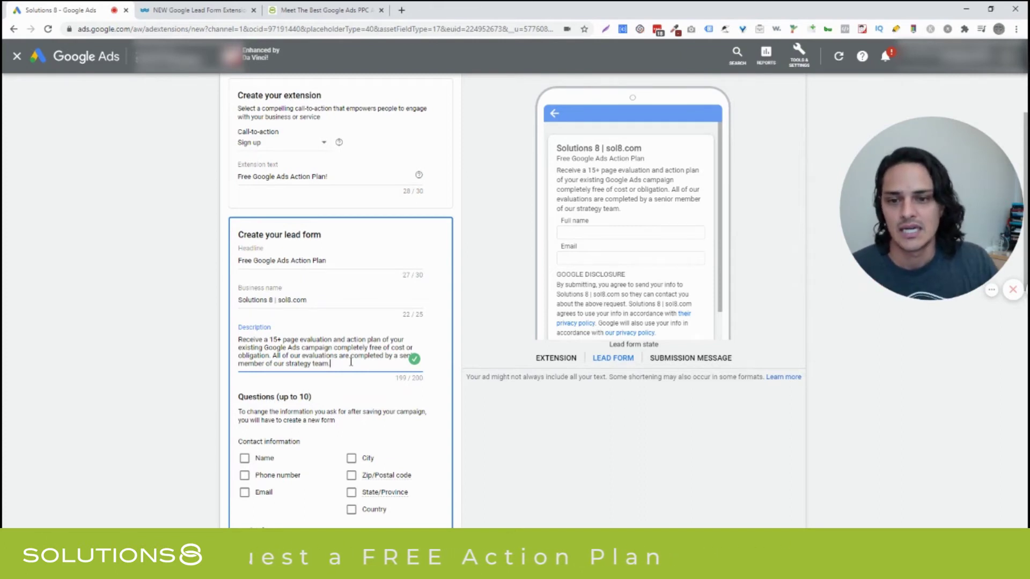
left_click_drag(369, 349, 272, 355)
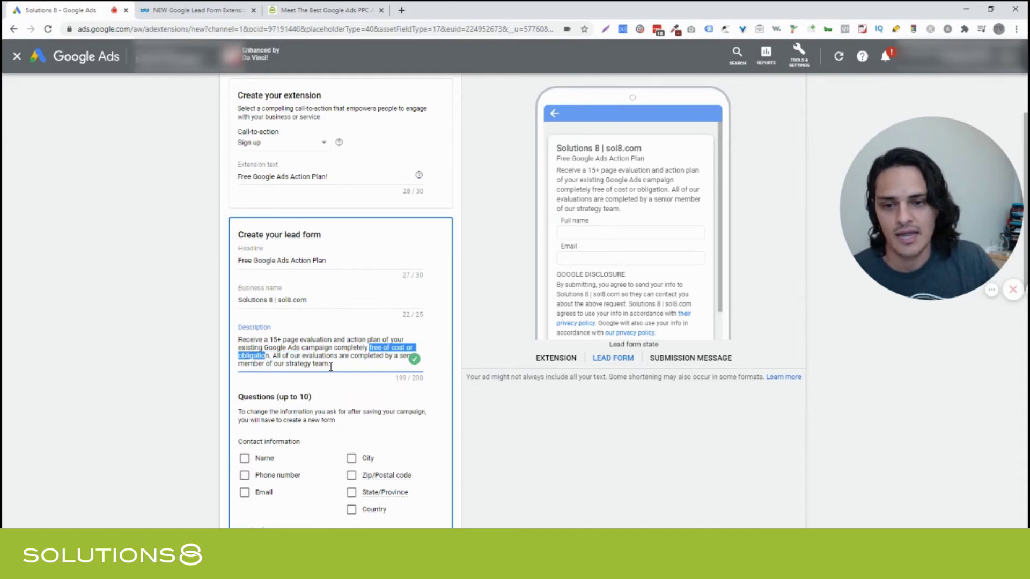
left_click(338, 364)
left_click_drag(331, 364, 268, 358)
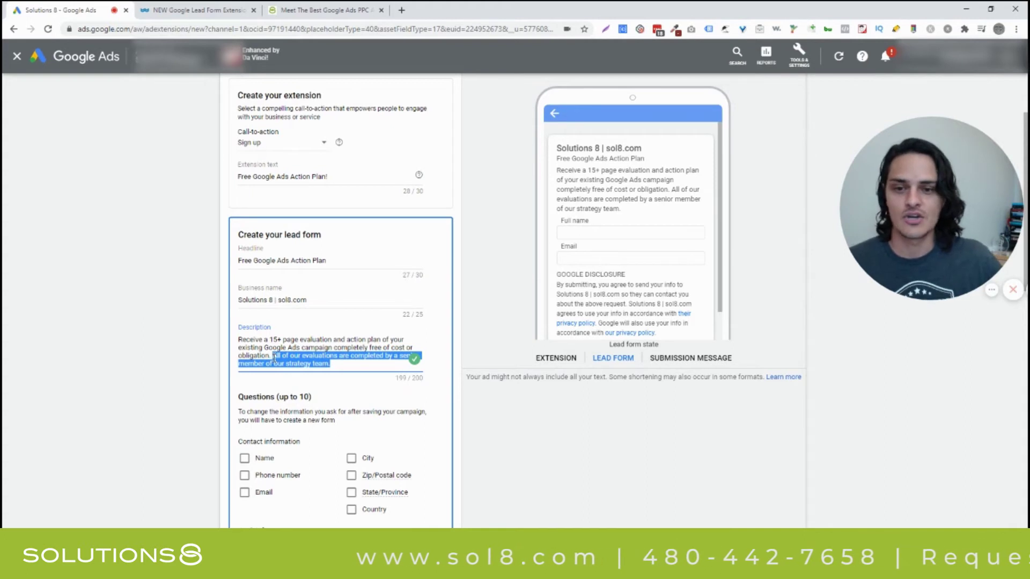
left_click(344, 360)
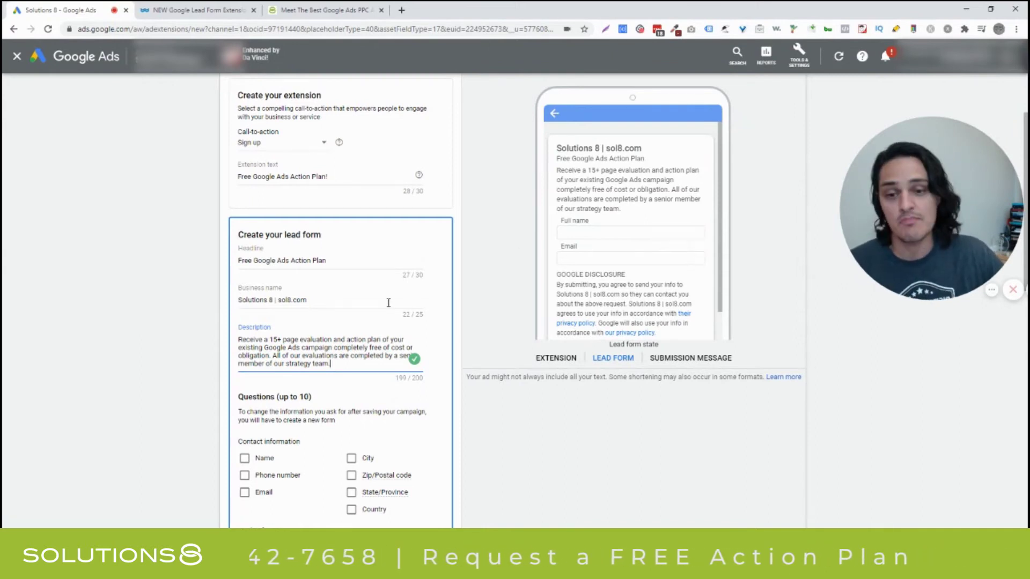
- Add the Name question to the lead form's contact information, asking for the full name in a single field
scroll(388, 303, "down", 1)
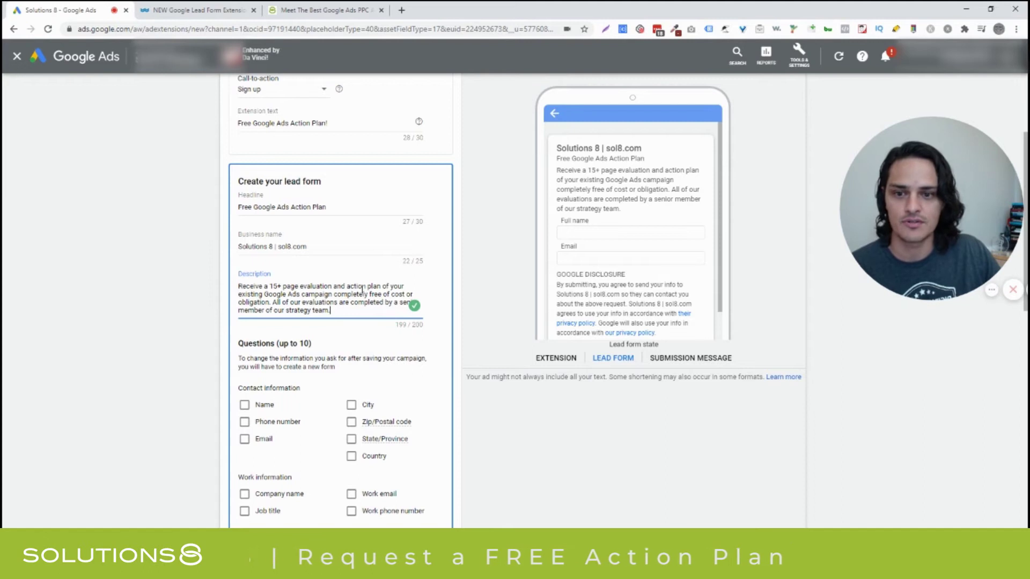
scroll(362, 291, "down", 2)
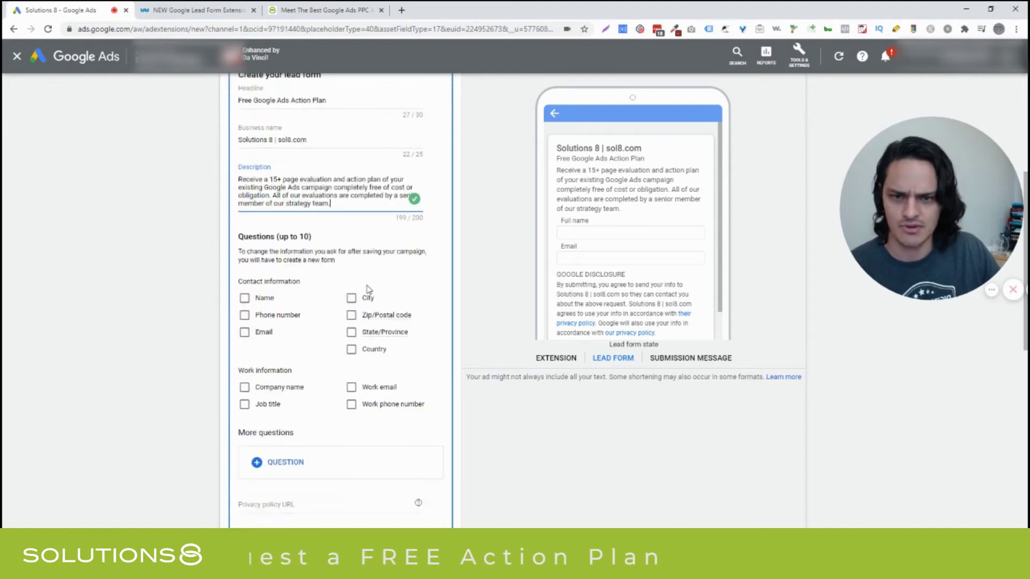
scroll(357, 218, "down", 1)
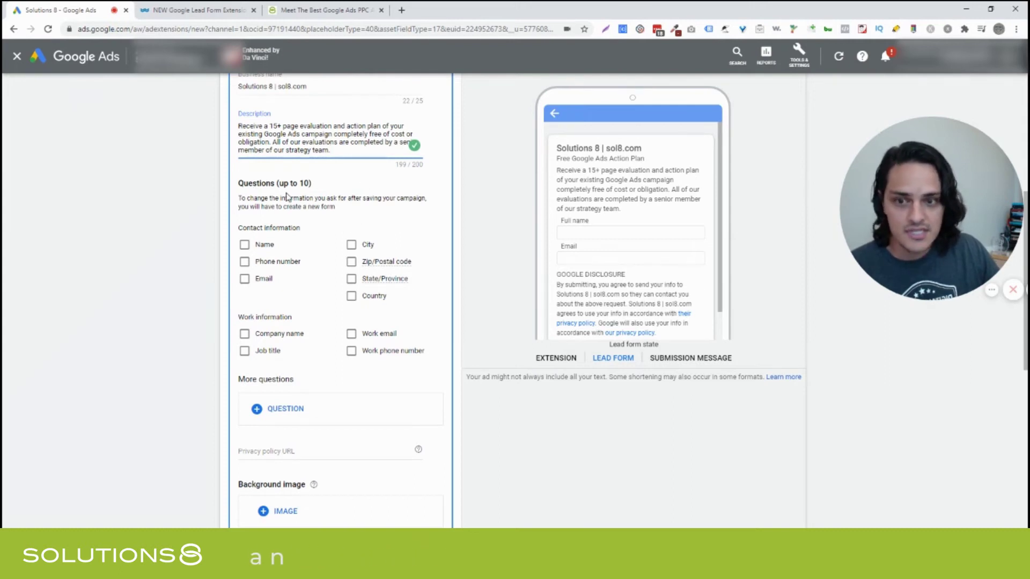
left_click(265, 246)
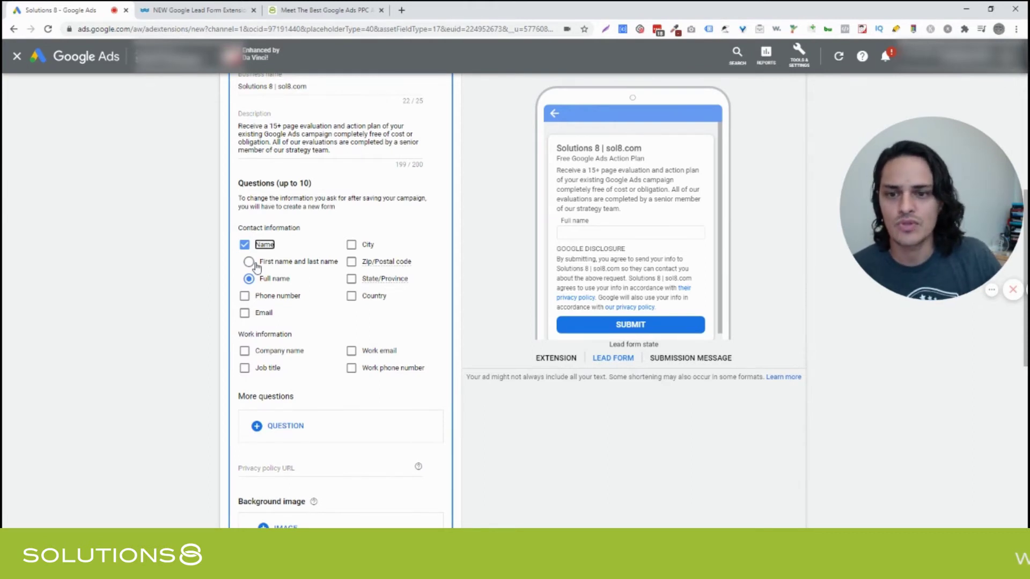
left_click(273, 264)
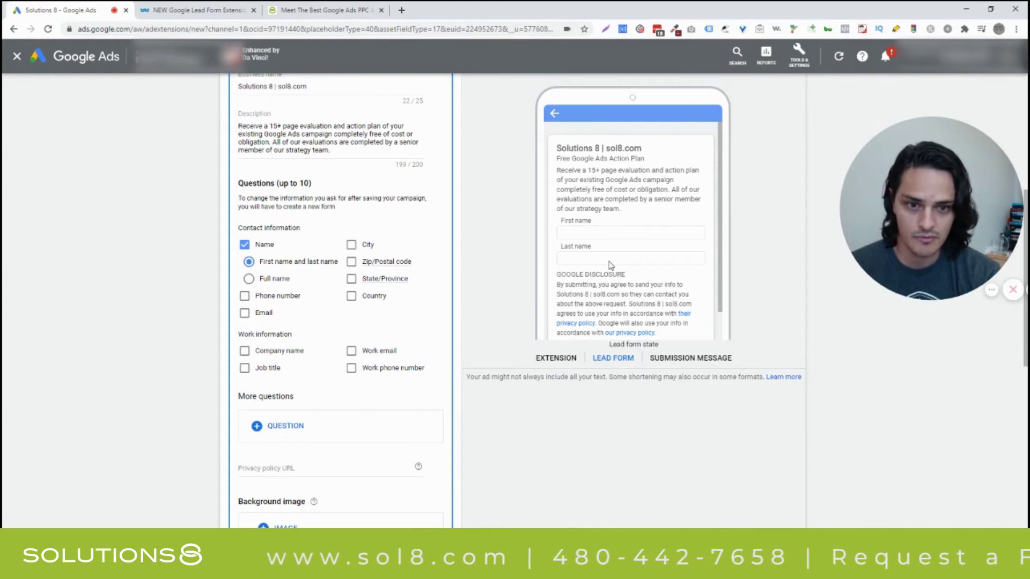
left_click(287, 280)
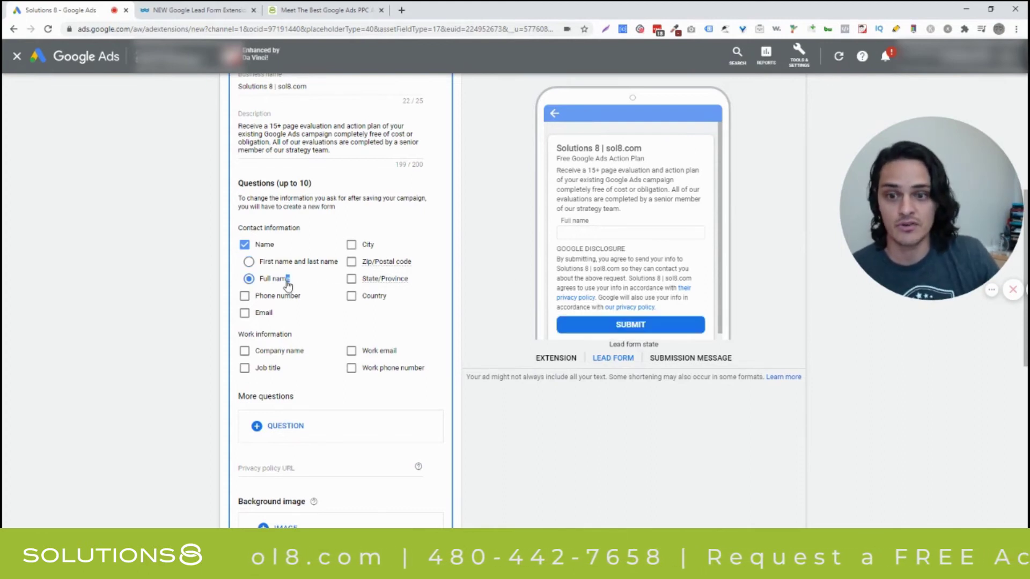
left_click(304, 283)
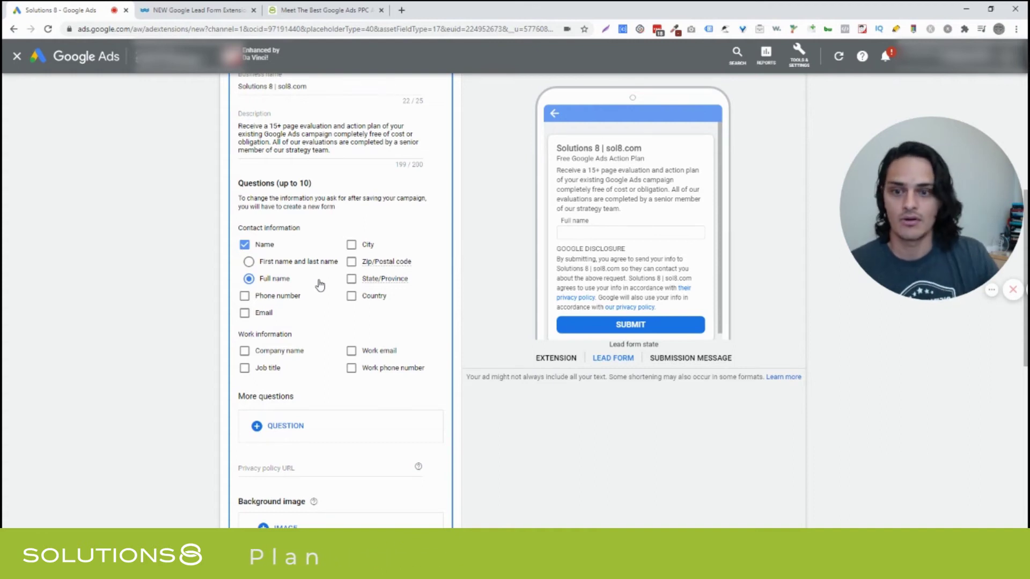
- Include the Phone number and Email questions in the lead form's contact information
left_click(280, 295)
left_click(272, 313)
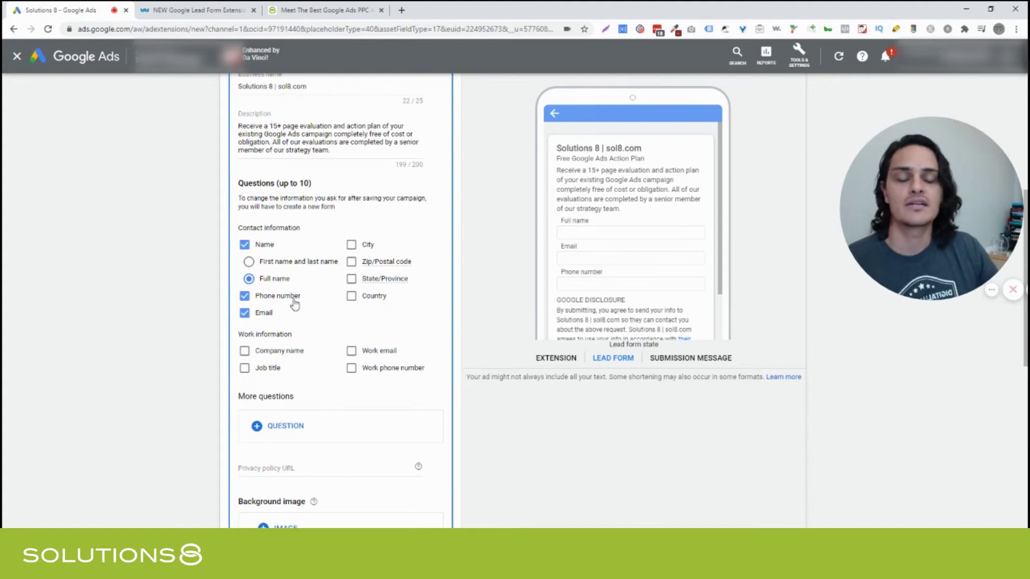
left_click(294, 304)
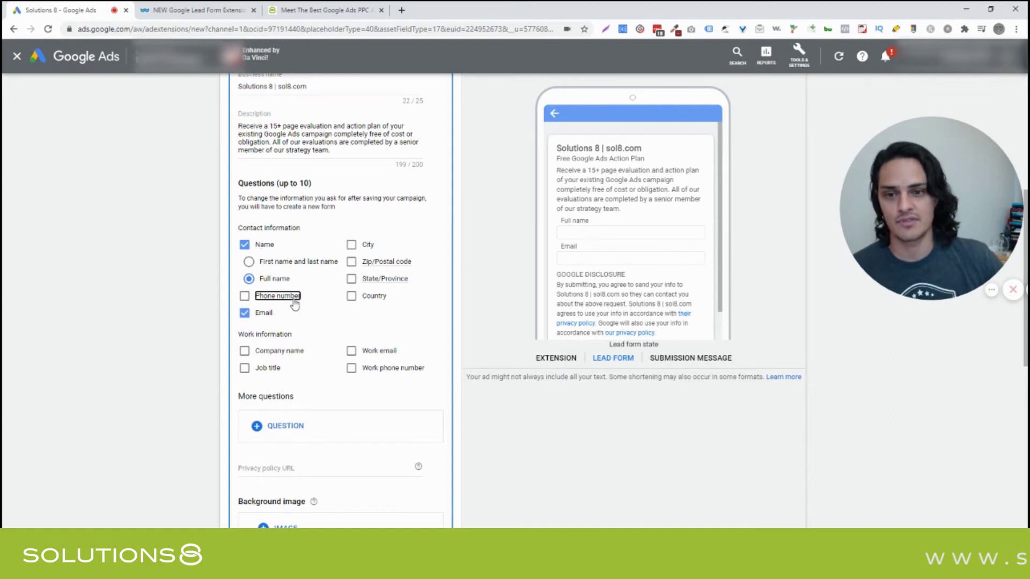
left_click(293, 299)
left_click(325, 302)
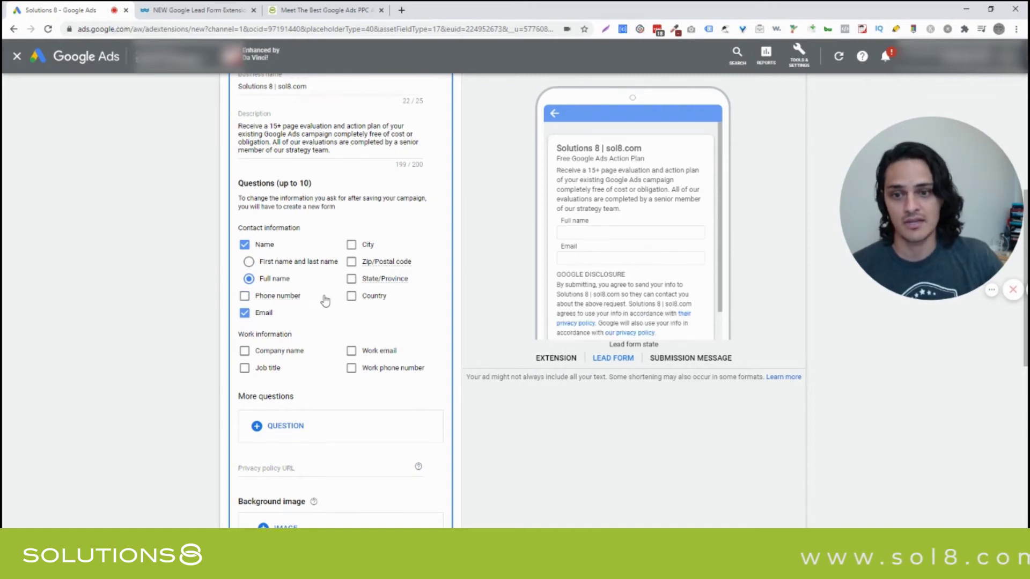
left_click(302, 299)
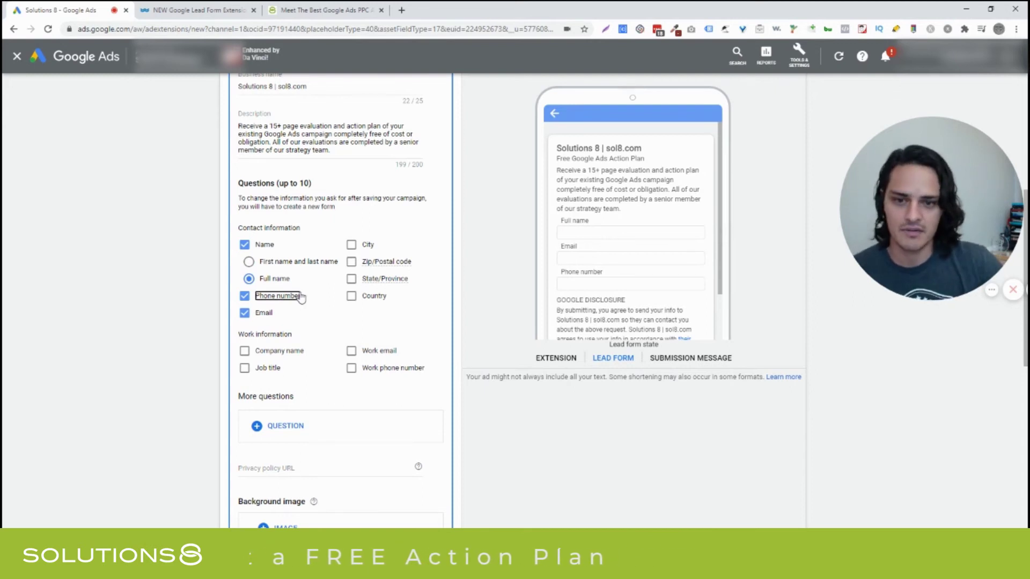
- Try adding the Zip/Postal code and Country questions to the lead form's contact information
left_click(351, 262)
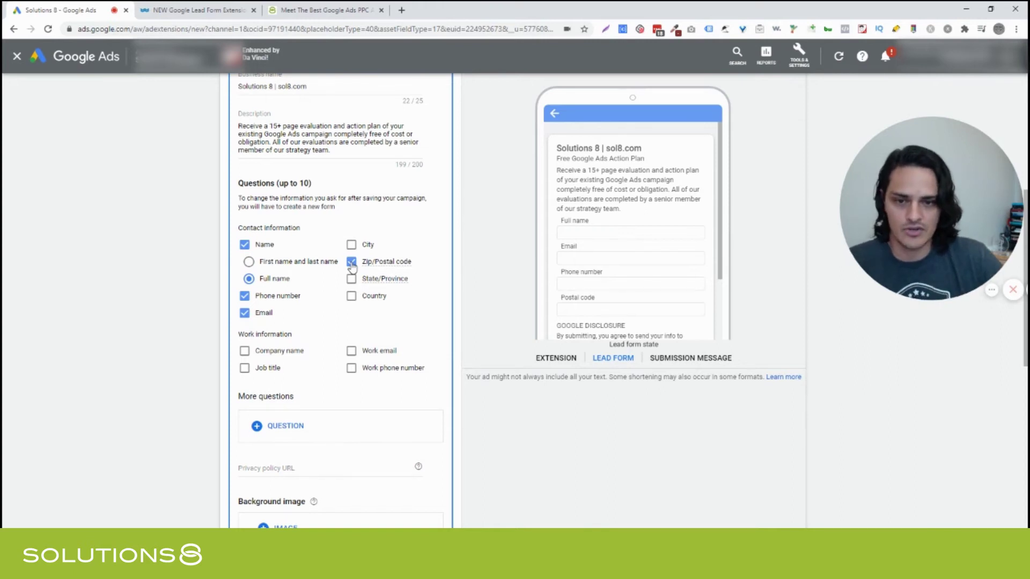
left_click(352, 264)
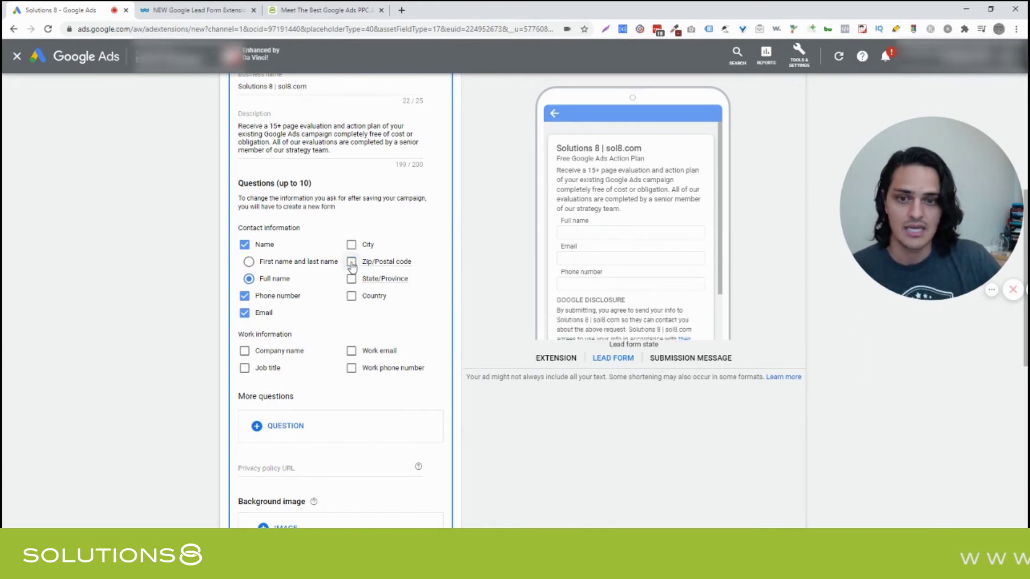
left_click(351, 297)
left_click(351, 298)
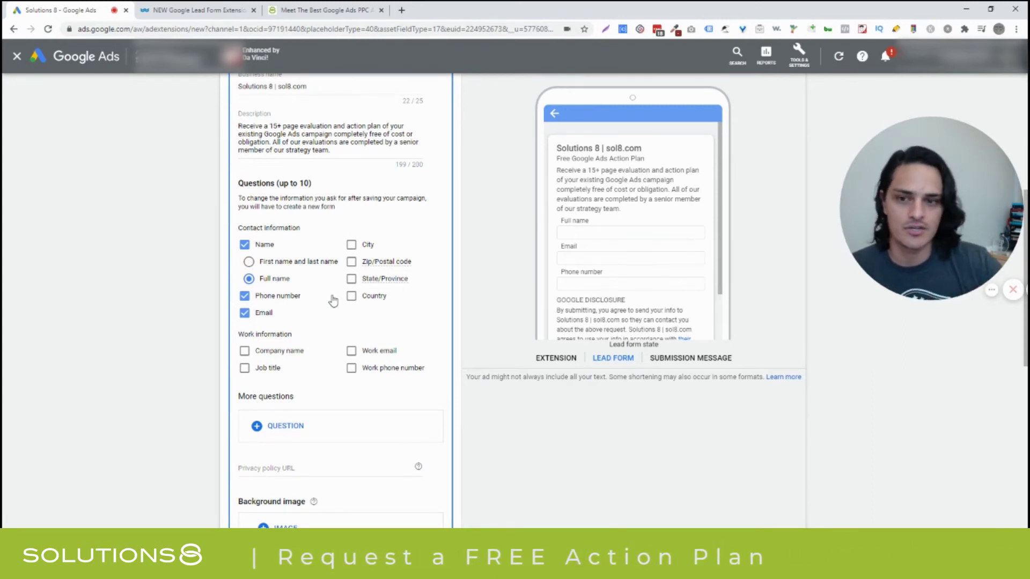
- Try asking for Work email instead of the regular Email in the lead form
scroll(274, 268, "down", 1)
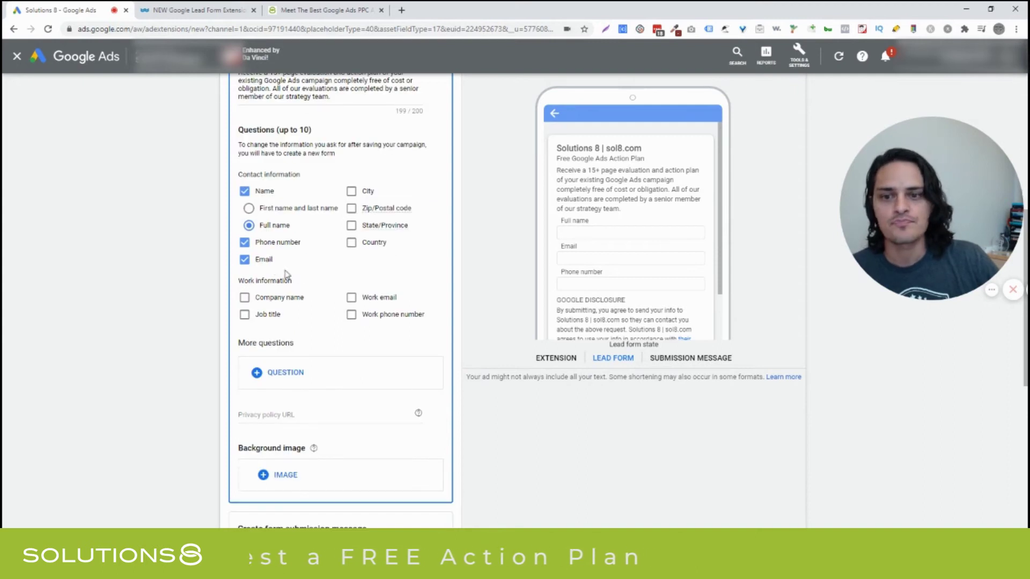
left_click(351, 298)
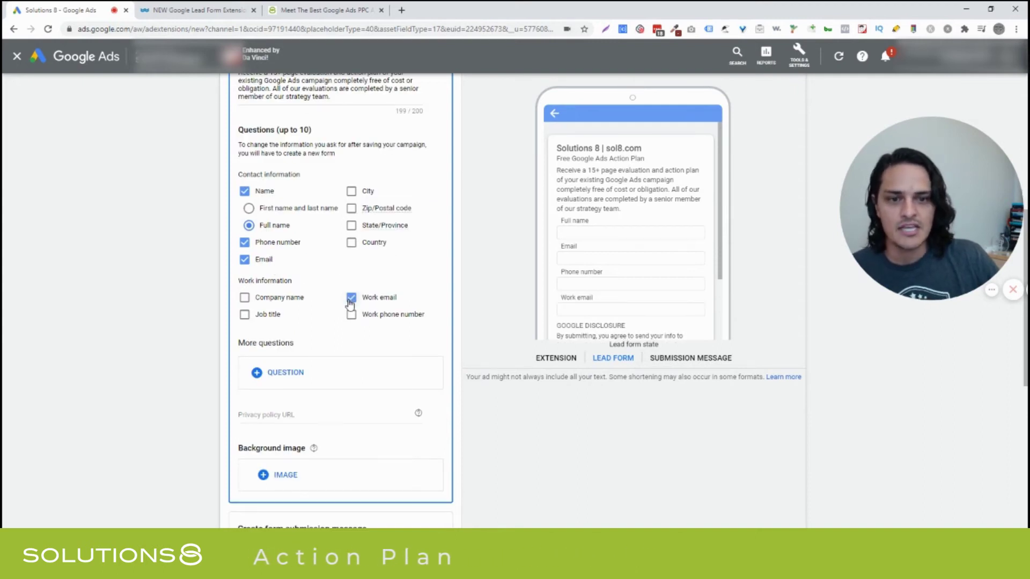
left_click(261, 264)
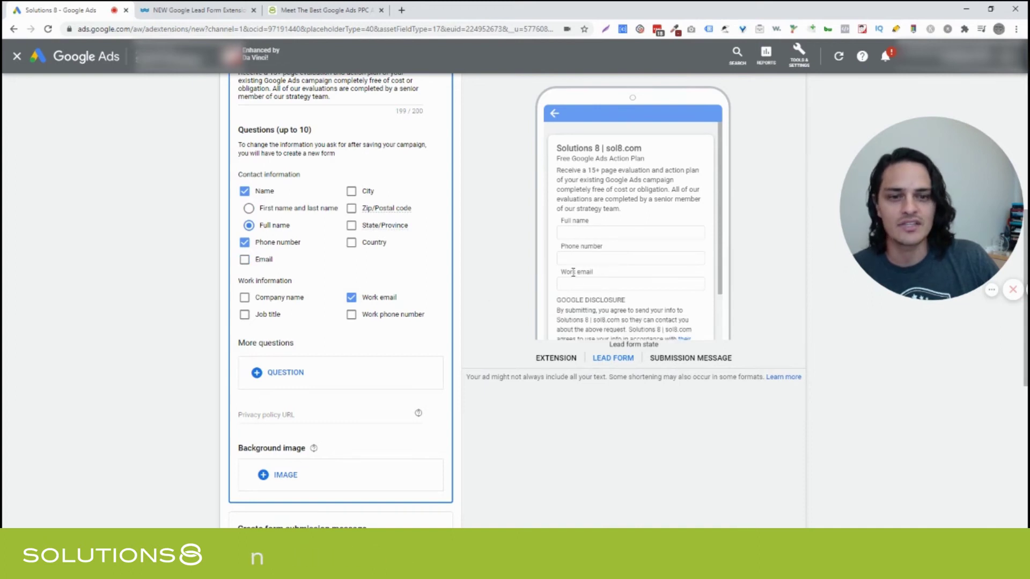
left_click_drag(573, 273, 558, 276)
left_click(558, 275)
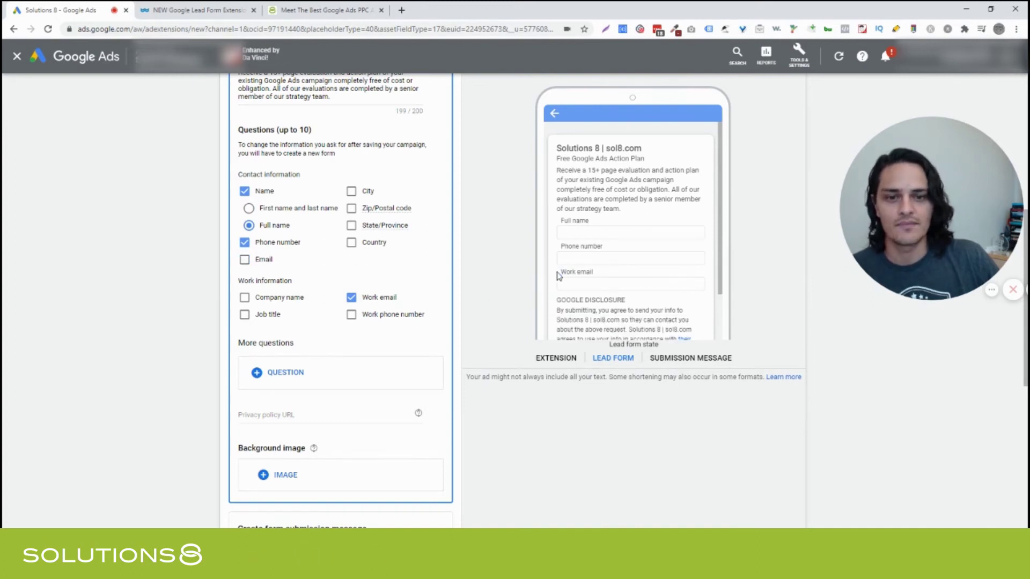
left_click(256, 260)
left_click(353, 297)
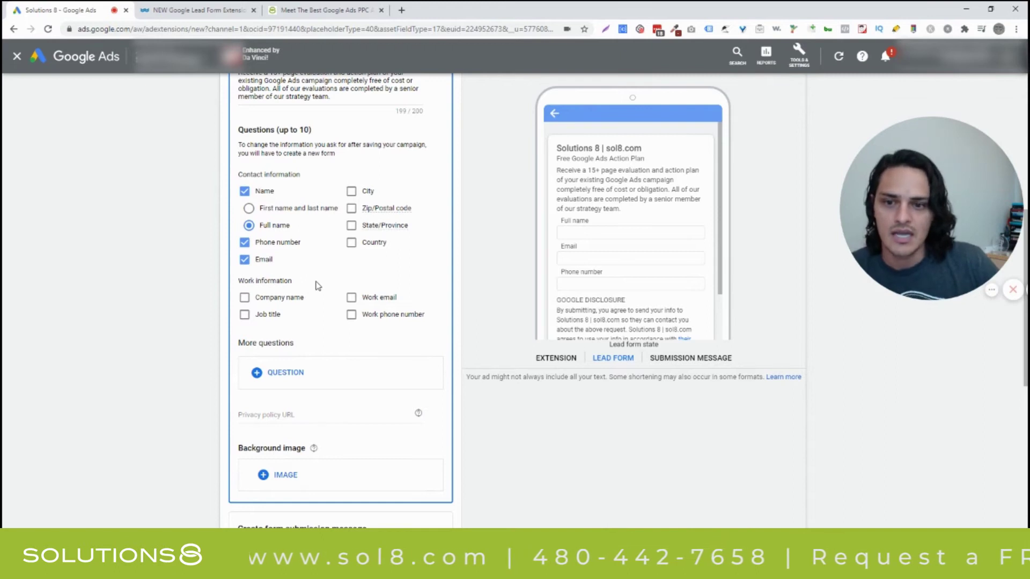
left_click(351, 301)
left_click(353, 299)
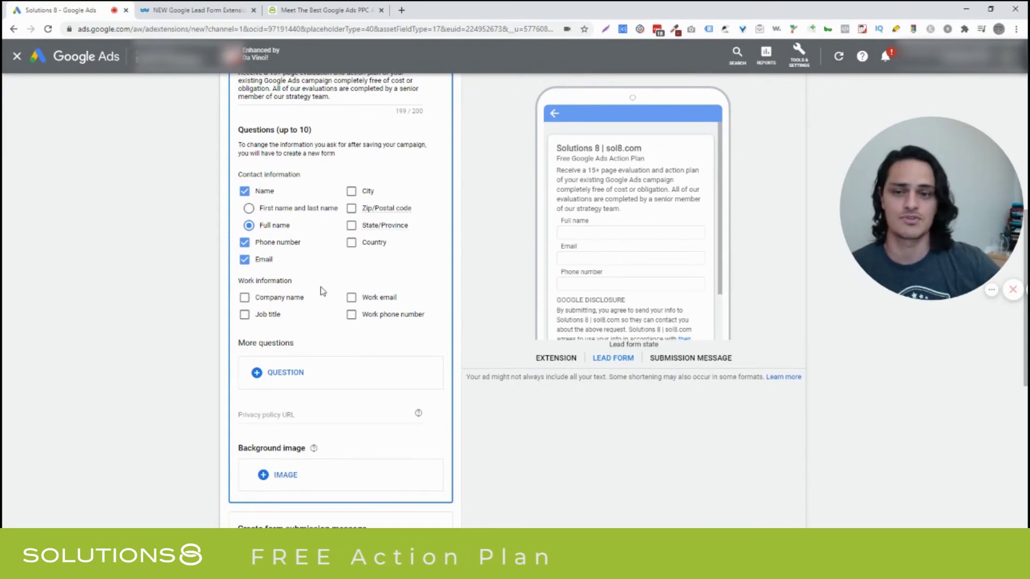
- Add the Auto category question "Do you own a vehicle?" to the lead form's additional questions
scroll(341, 270, "down", 1)
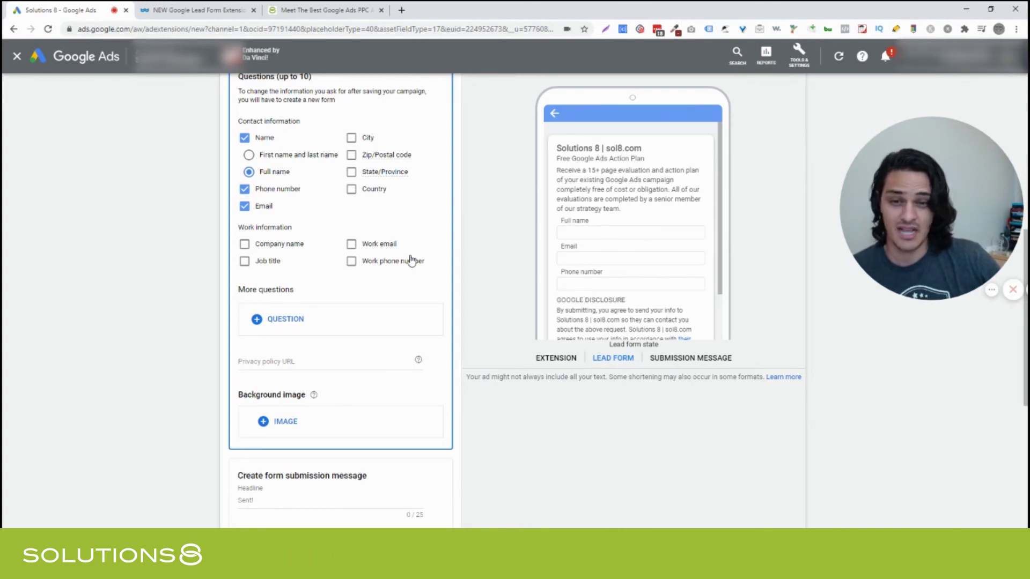
scroll(317, 235, "down", 1)
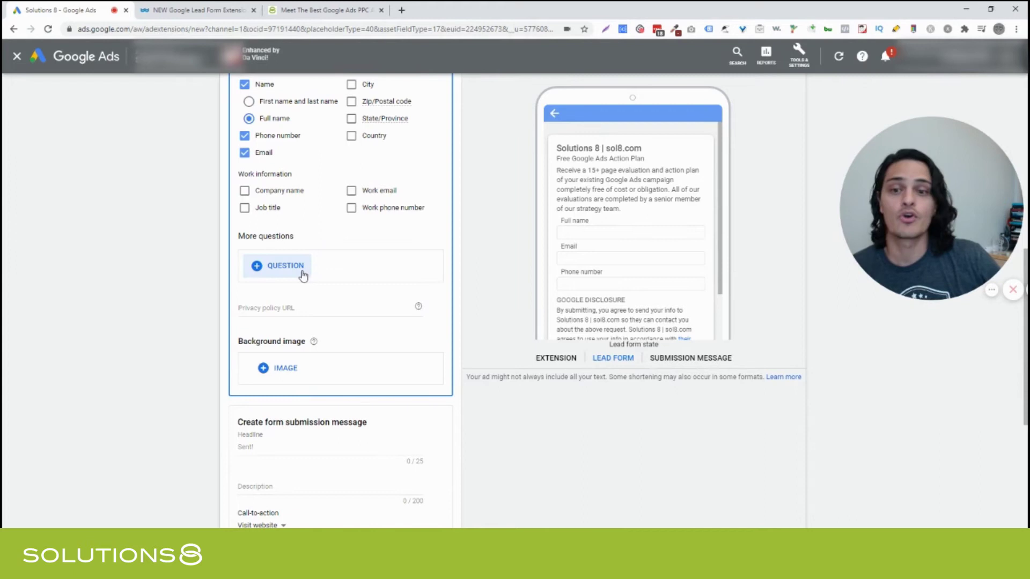
scroll(303, 275, "down", 1)
left_click(289, 224)
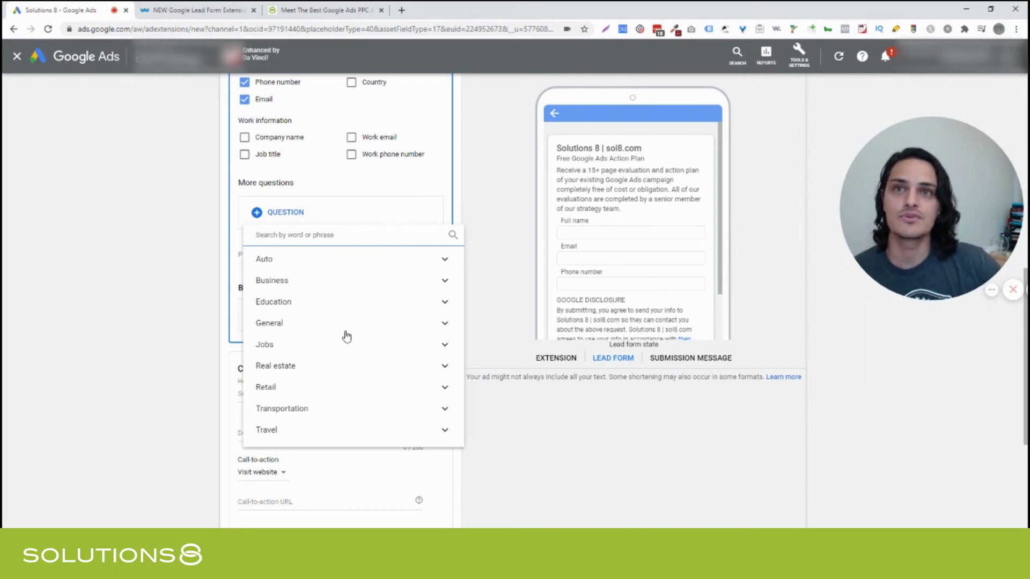
left_click(320, 261)
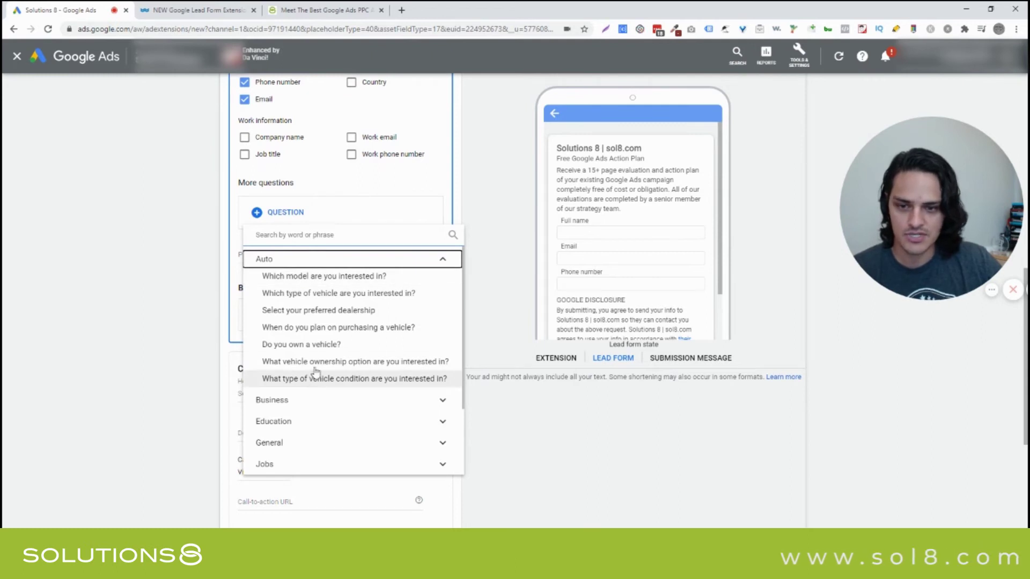
left_click(315, 346)
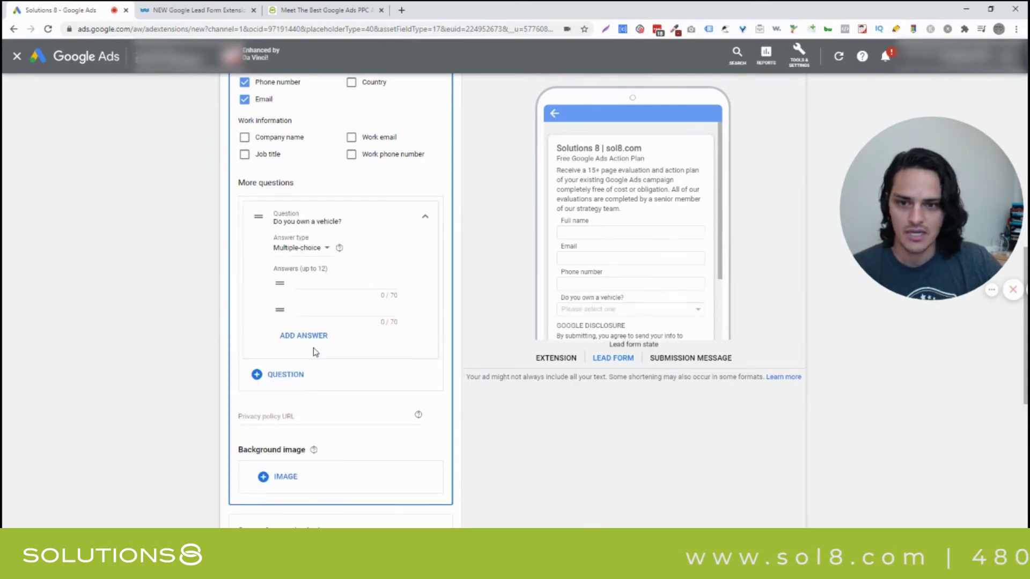
- Try the Short answer and Multiple-choice answer types on the vehicle question, and remove that question from the form
left_click(306, 250)
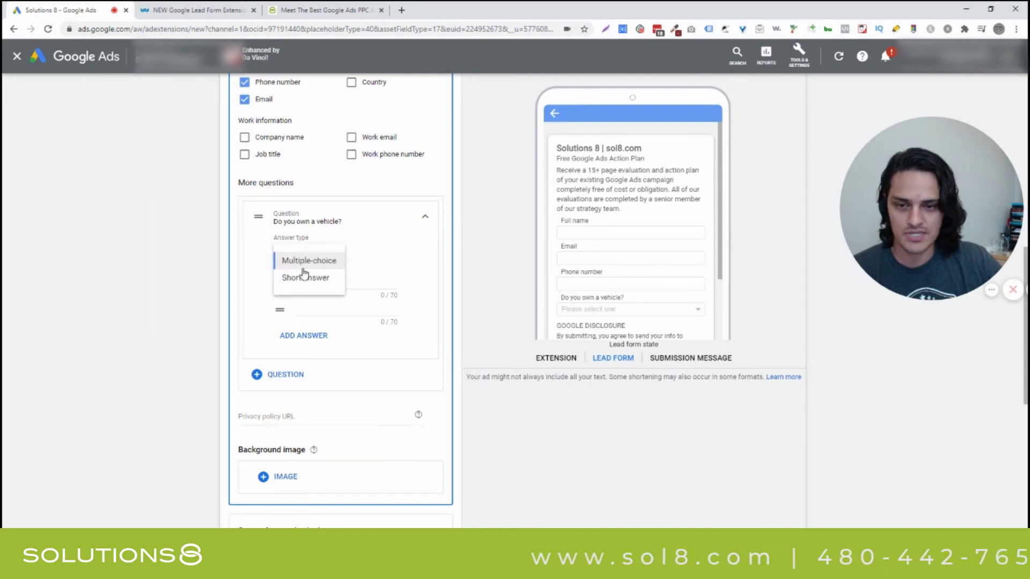
left_click(304, 277)
left_click(306, 250)
left_click(303, 262)
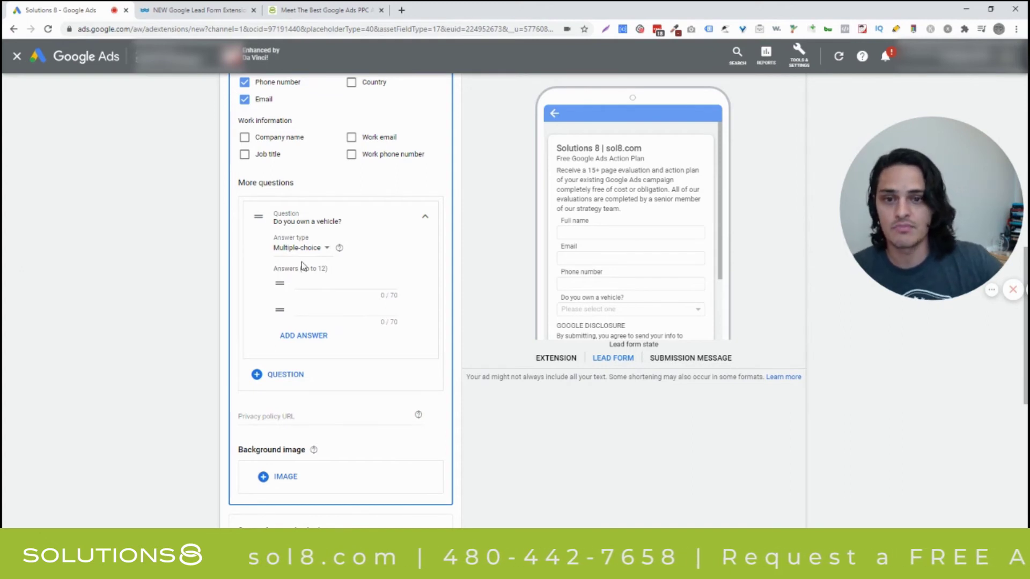
left_click(304, 248)
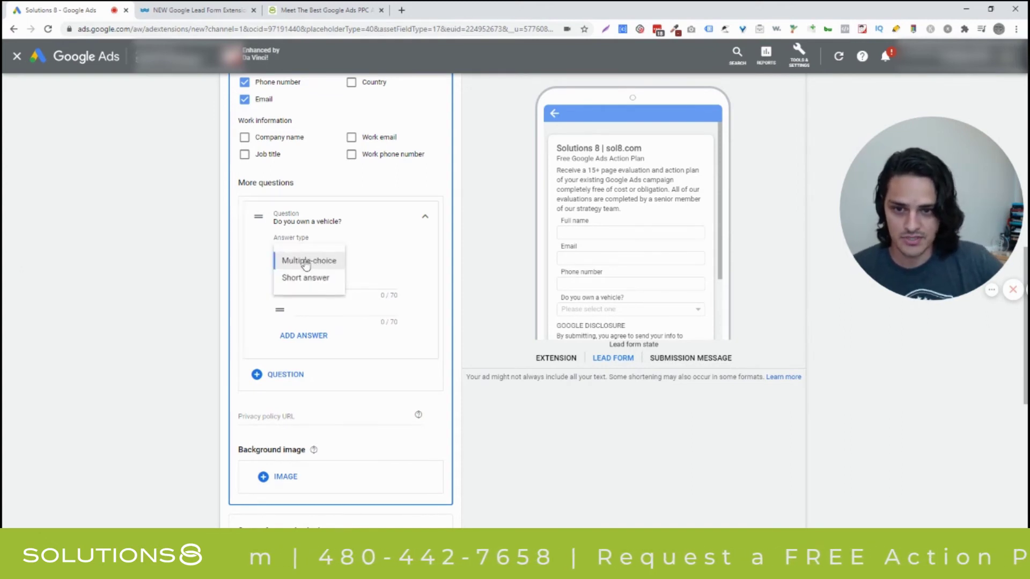
left_click(299, 260)
left_click(425, 222)
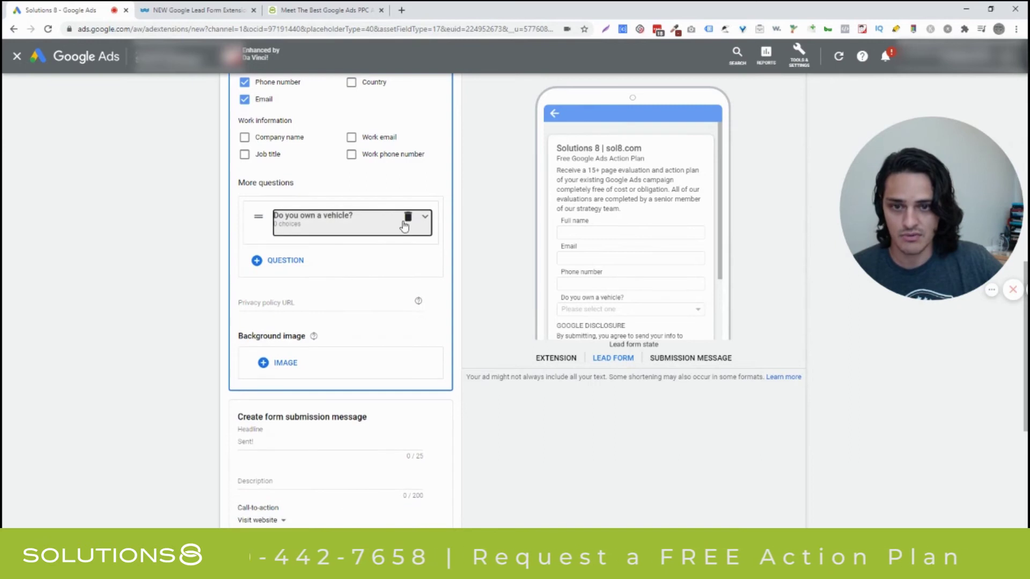
left_click(406, 221)
- Add the General category question "Which service are you interested in?" with "Google Ads" as its first multiple-choice answer
left_click(294, 216)
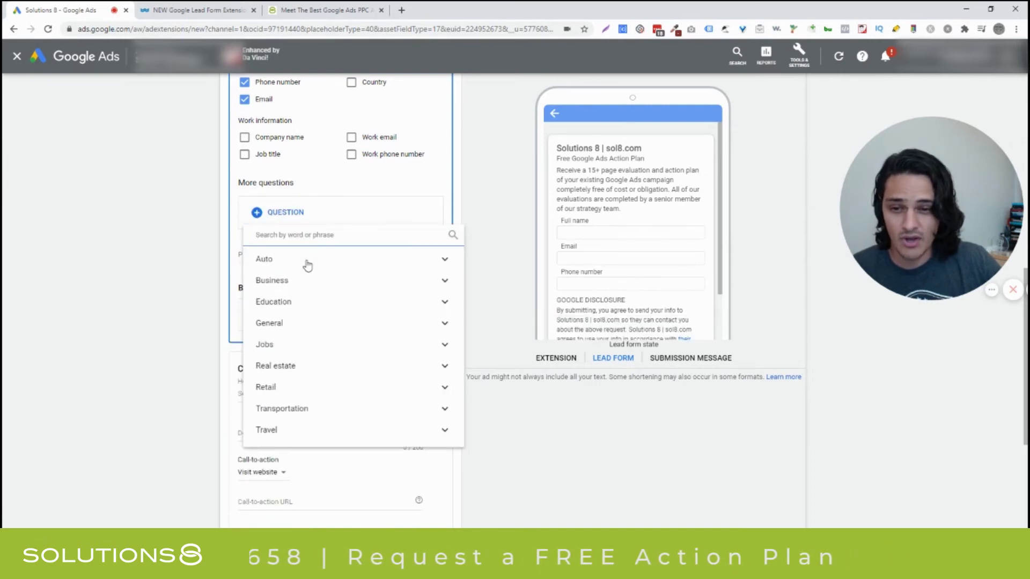
left_click(309, 282)
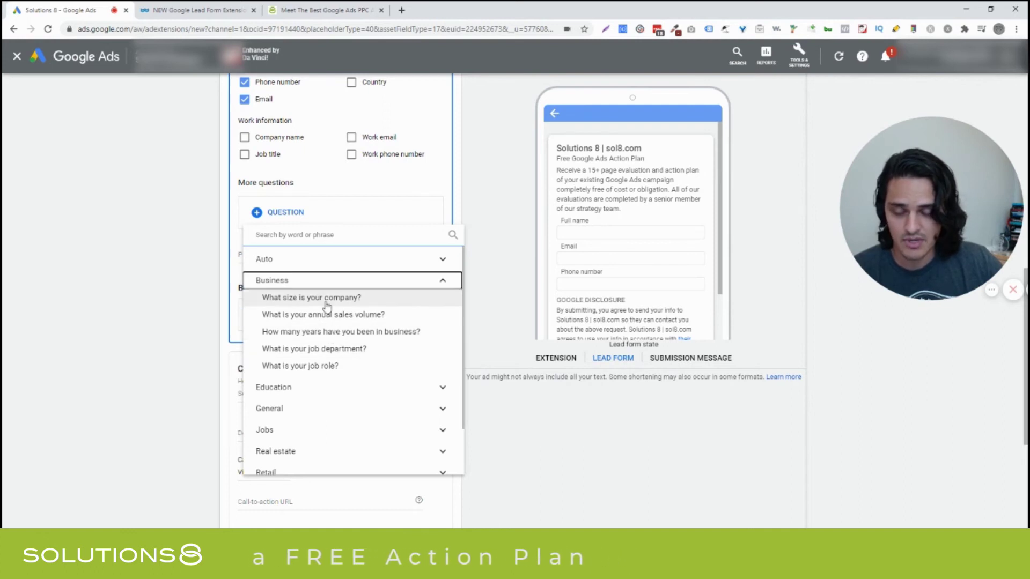
left_click(342, 388)
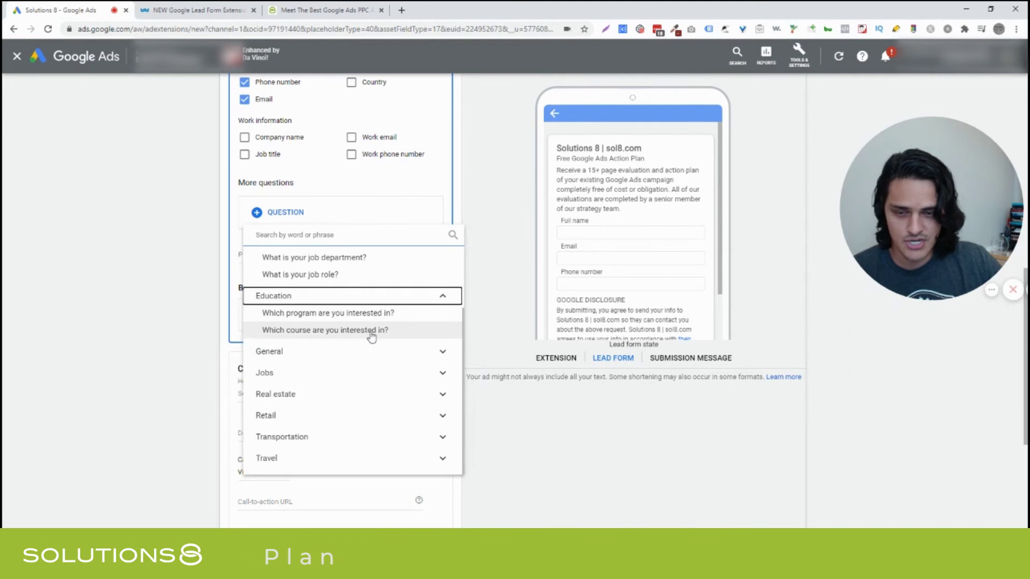
left_click(358, 355)
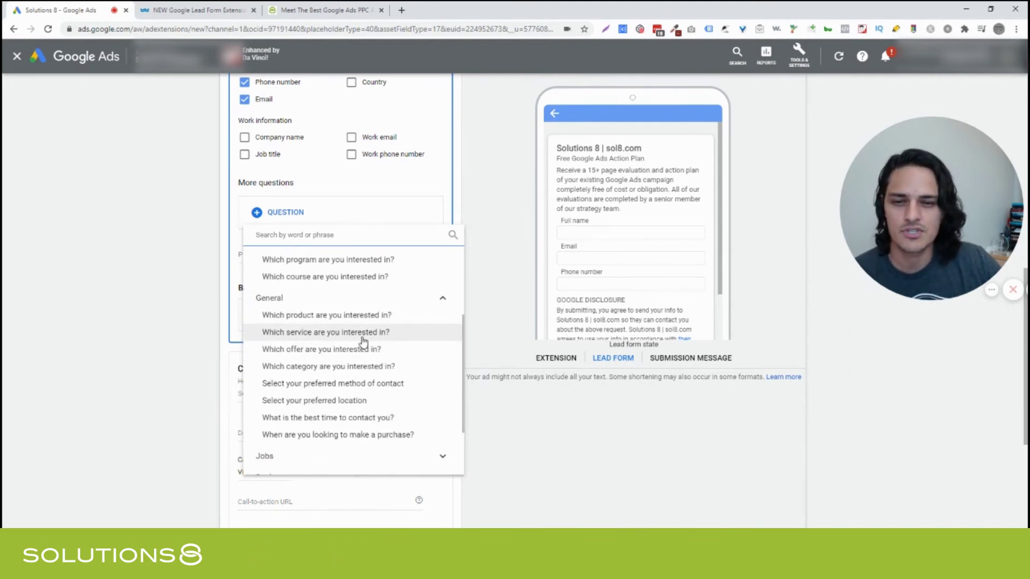
left_click(363, 337)
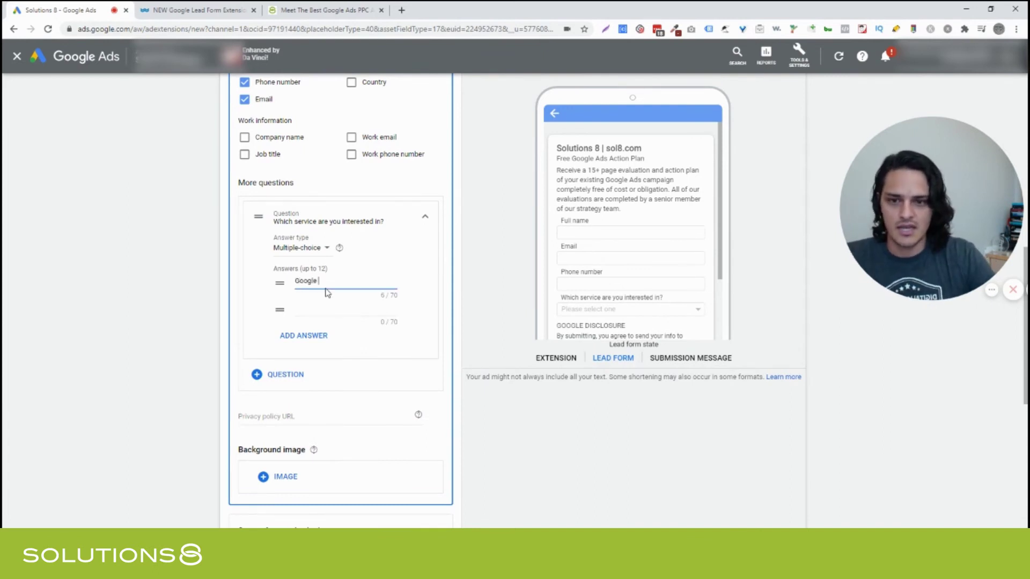
key("Tab")
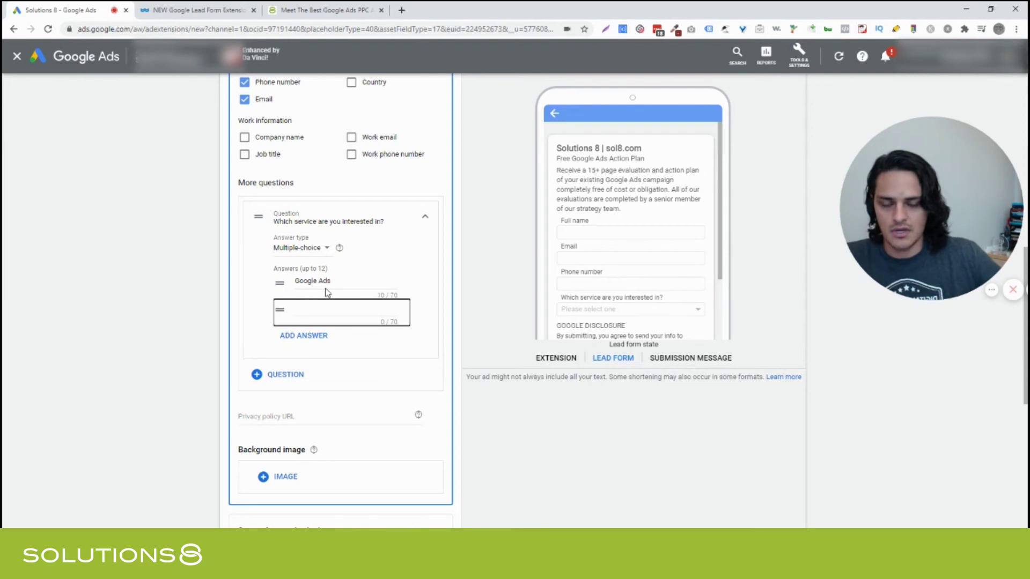
- Add "YouTube Ads" and "OmniChannel Ads" as further answers to the service question, and look at the categories available for another question
key("Tab")
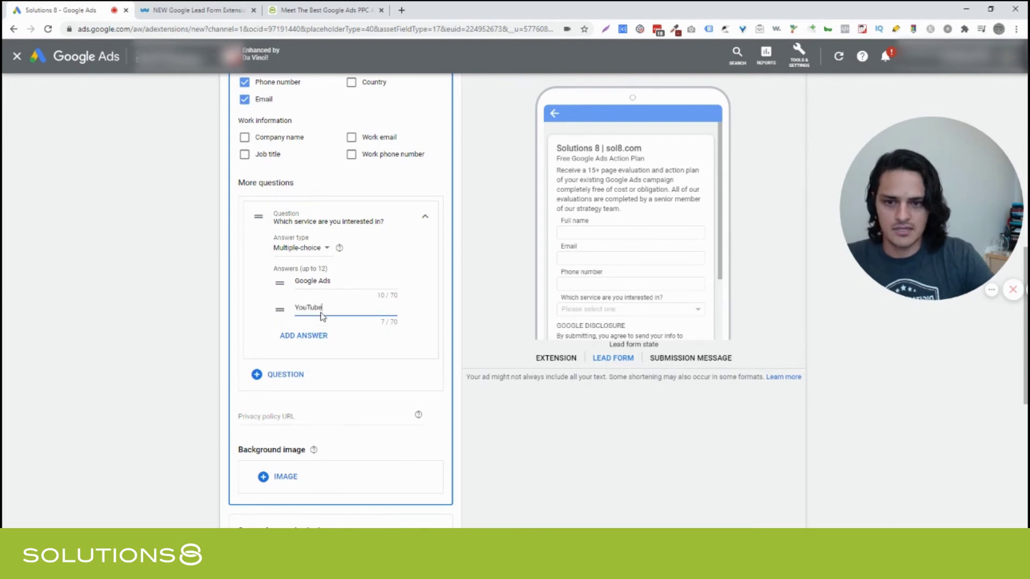
type("YouTube Ads")
left_click(314, 338)
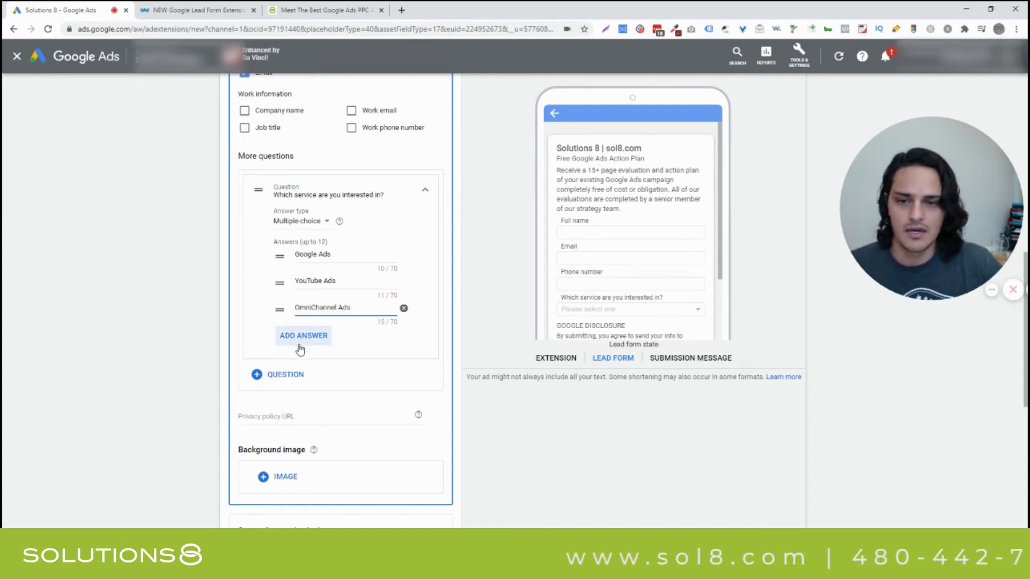
left_click(290, 374)
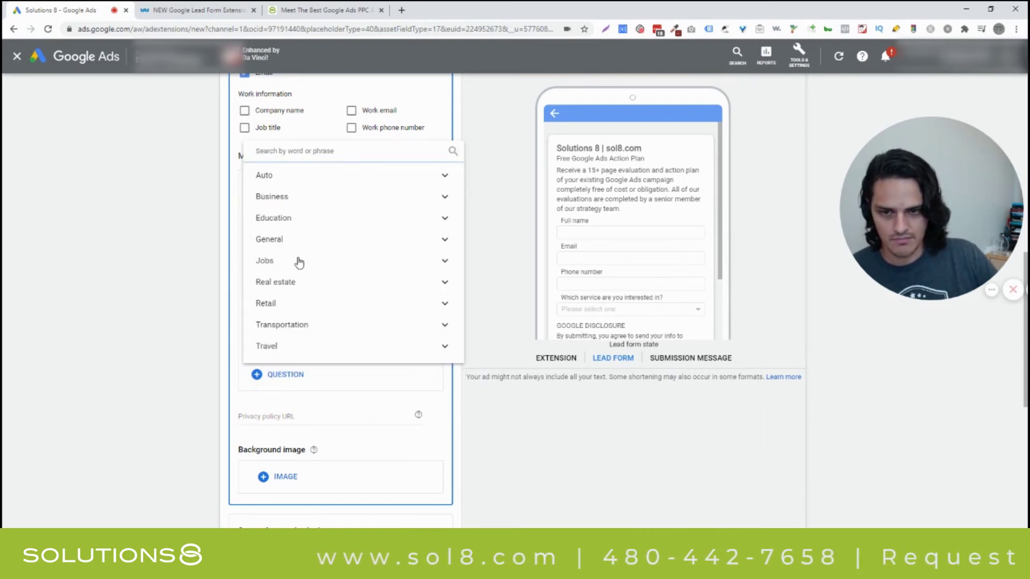
left_click(235, 214)
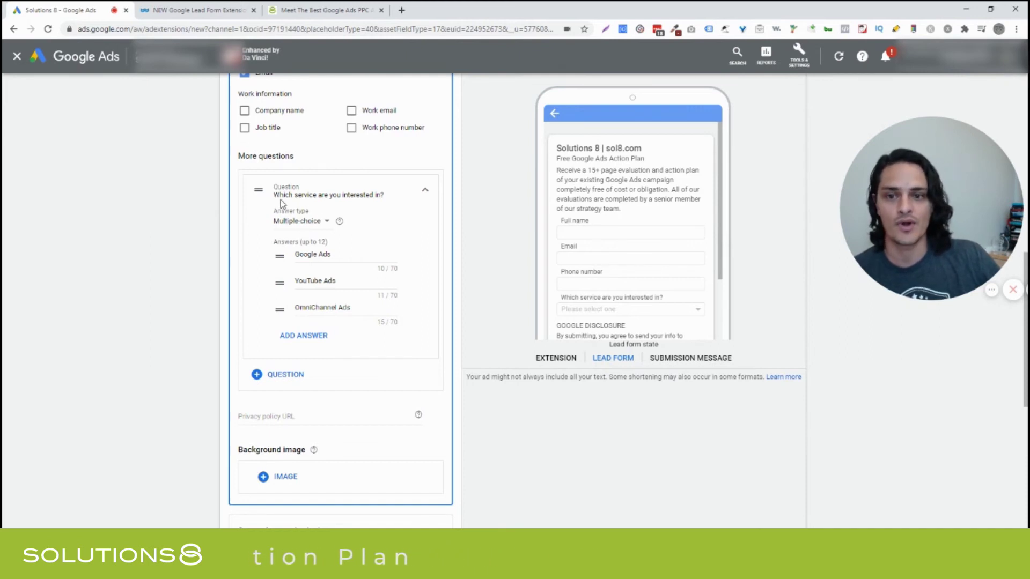
- Remove the question "Which service are you interested in?" from the lead form's additional questions
scroll(282, 199, "up", 5)
scroll(330, 231, "down", 7)
scroll(330, 235, "up", 2)
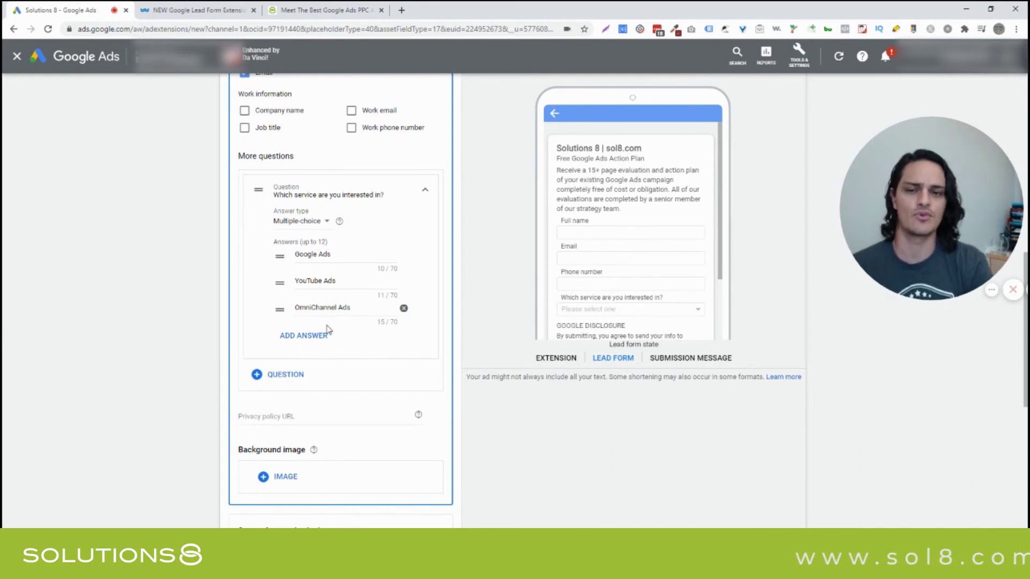
left_click(424, 191)
left_click(408, 190)
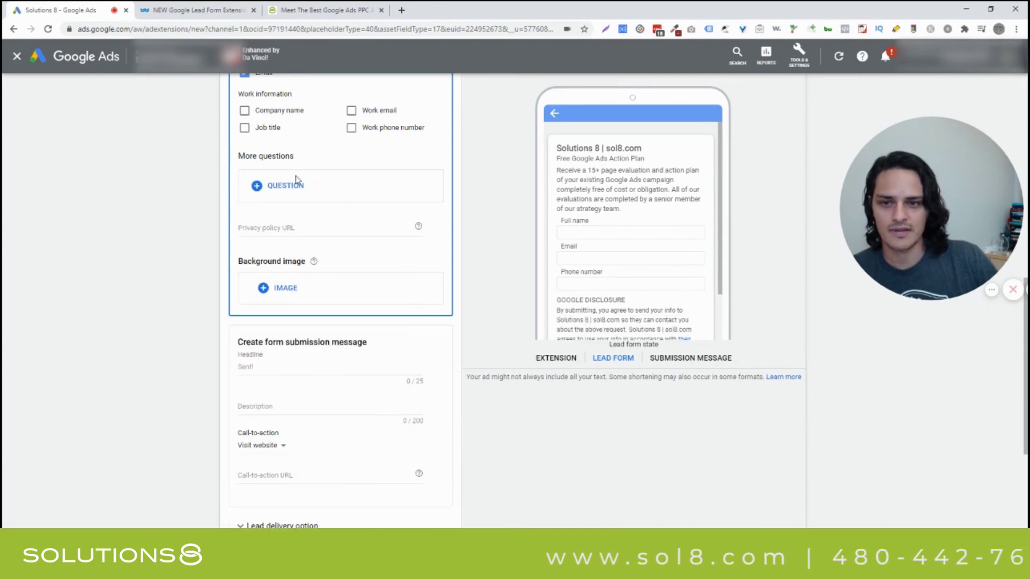
- Set the lead form's privacy policy URL to sol8.com/privacy-policy
left_click(283, 226)
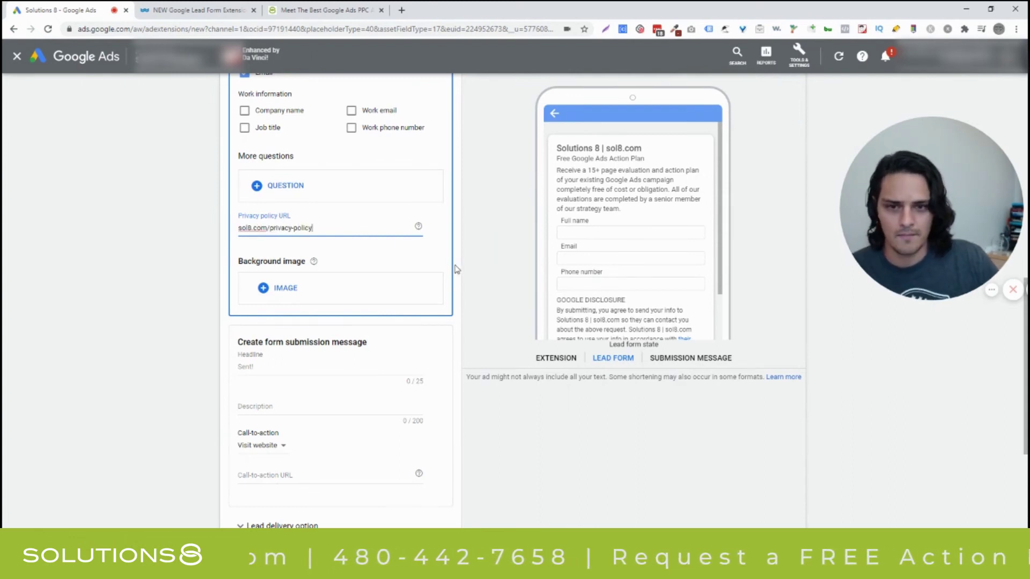
left_click(421, 227)
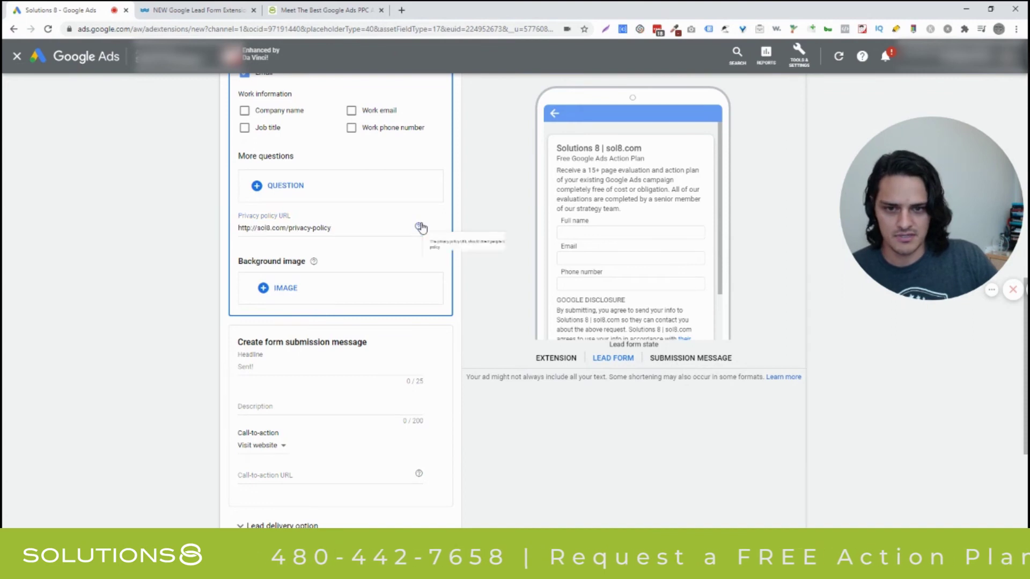
left_click(361, 252)
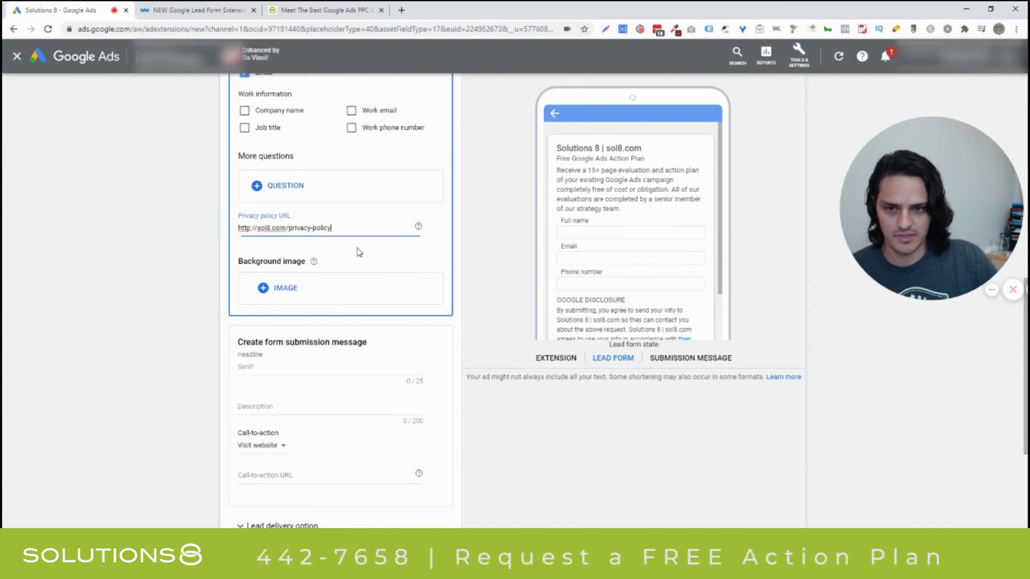
- Upload the image "Sol8 aciton plan v2" from the Desktop and save it as the lead form's background image
left_click(270, 290)
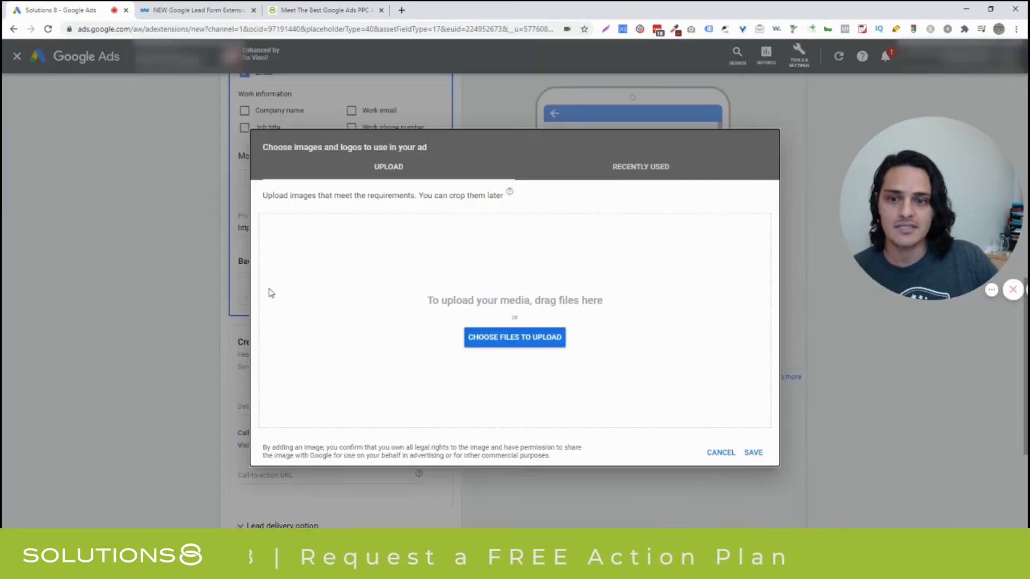
left_click(498, 340)
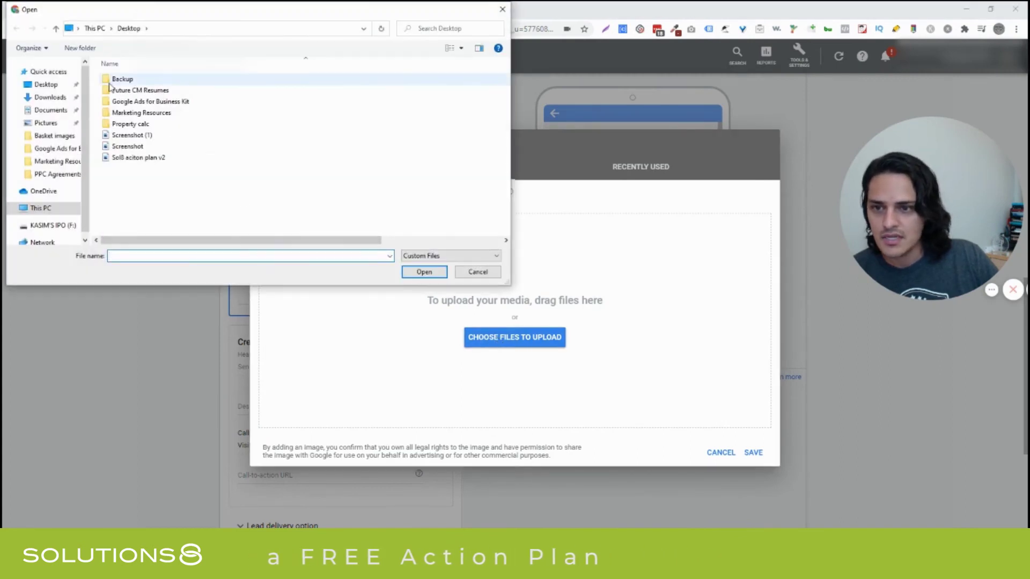
double_click(141, 158)
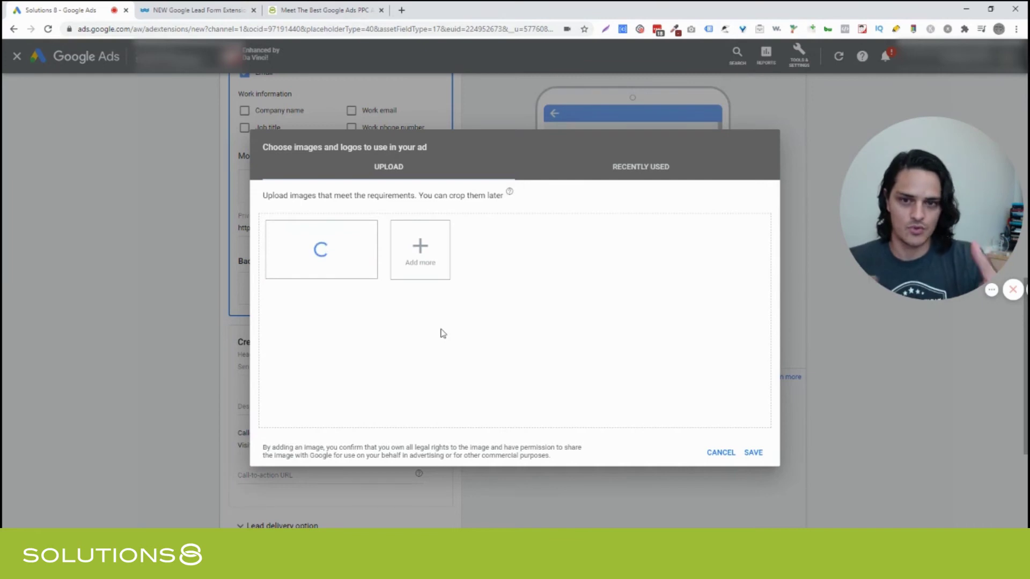
mouse_move(344, 271)
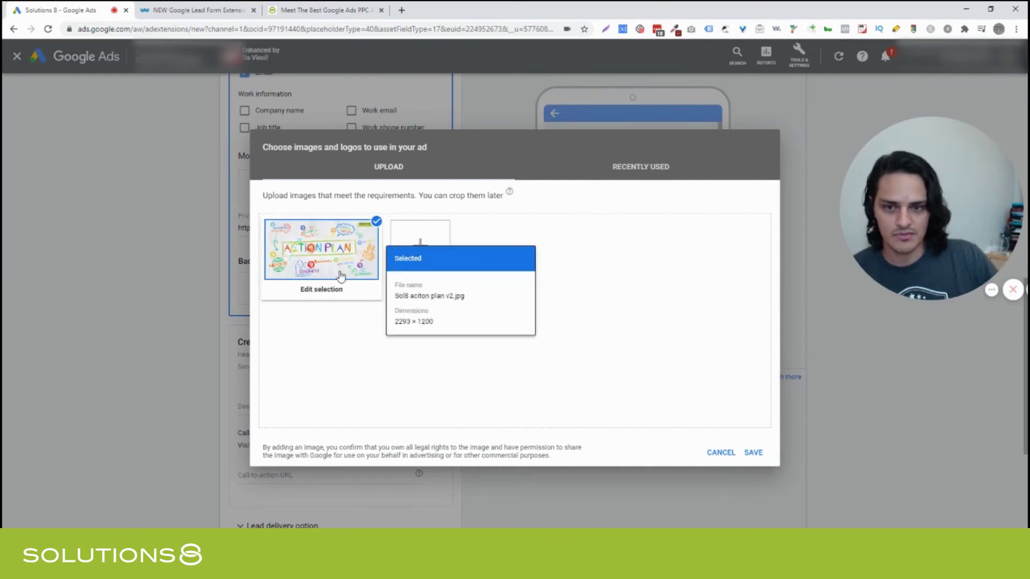
left_click(750, 455)
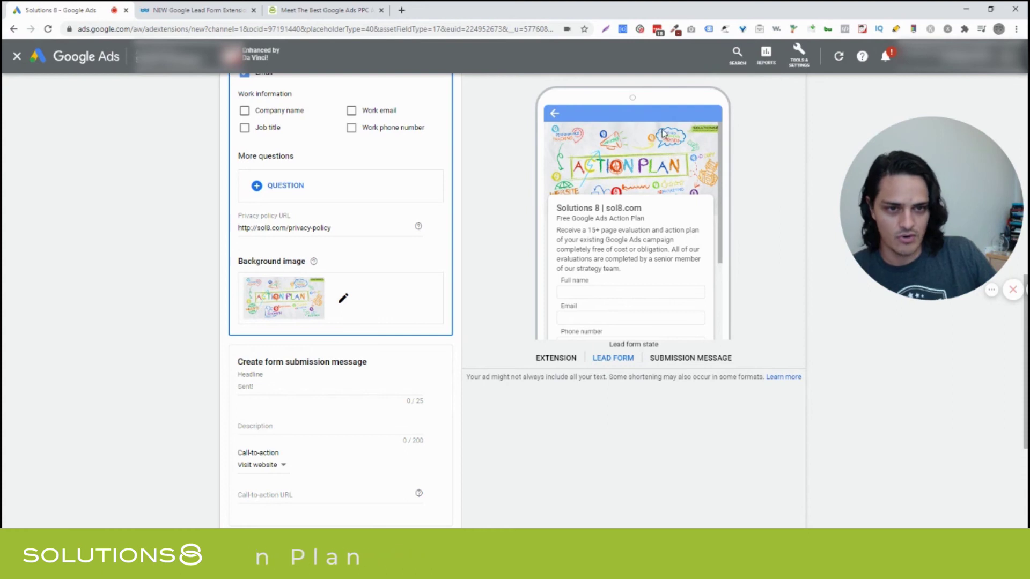
- Review the lead form preview, from the background image and headline through the contact fields to the Google disclosure and submit button
scroll(613, 230, "down", 1)
scroll(612, 230, "up", 1)
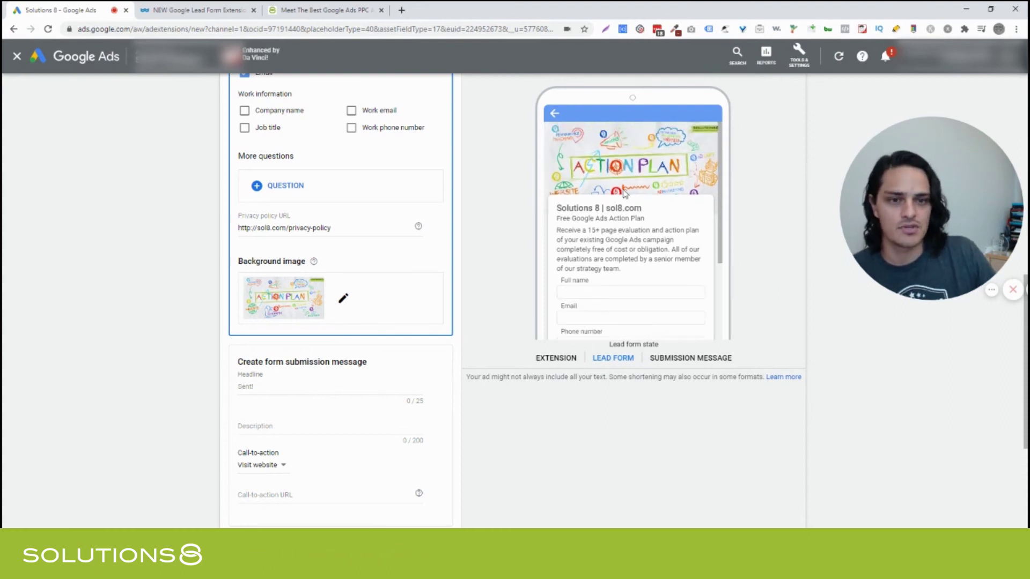
scroll(611, 168, "down", 1)
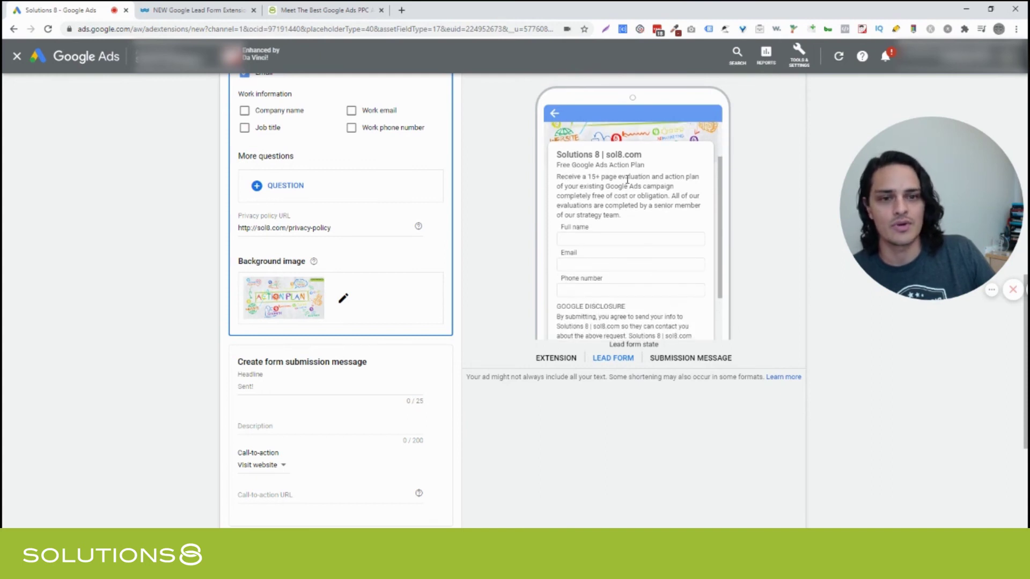
left_click_drag(558, 156, 648, 163)
left_click(649, 165)
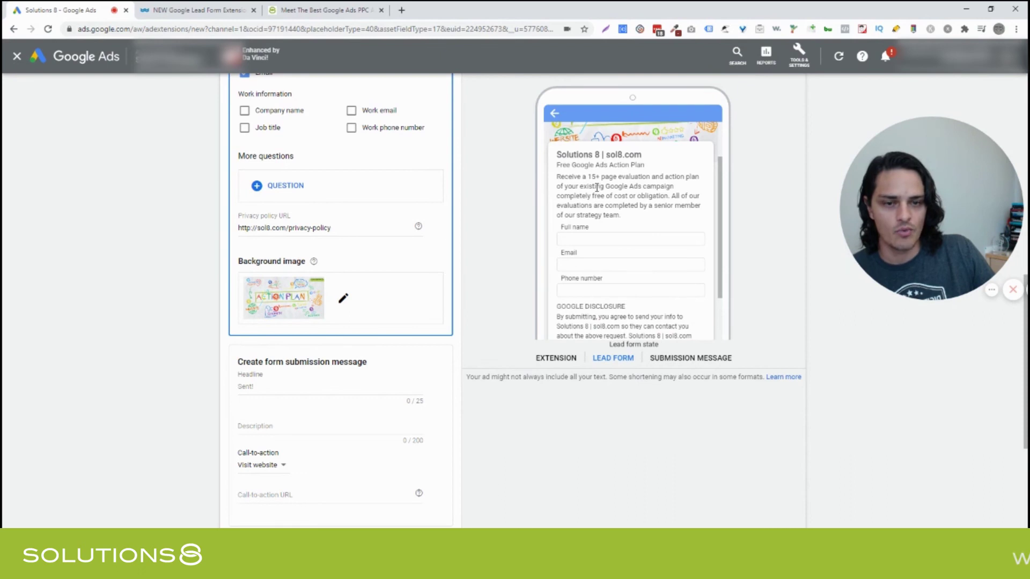
scroll(599, 196, "down", 1)
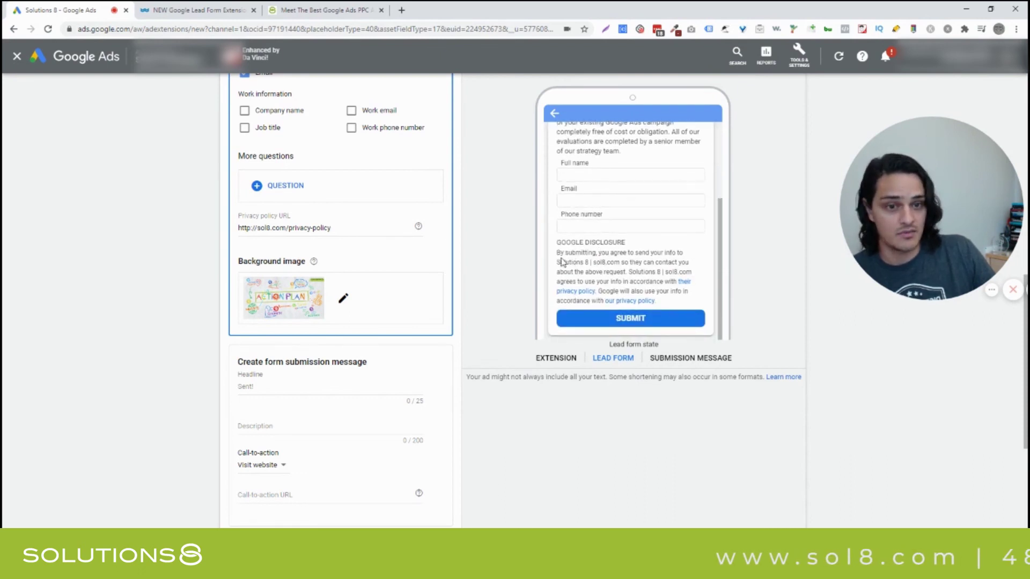
scroll(567, 251, "down", 2)
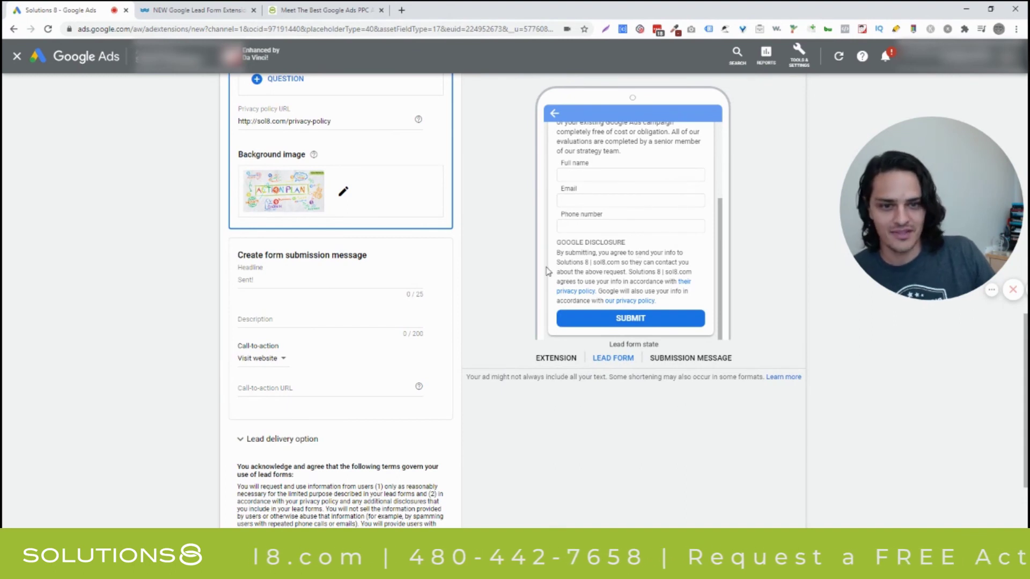
scroll(572, 224, "up", 3)
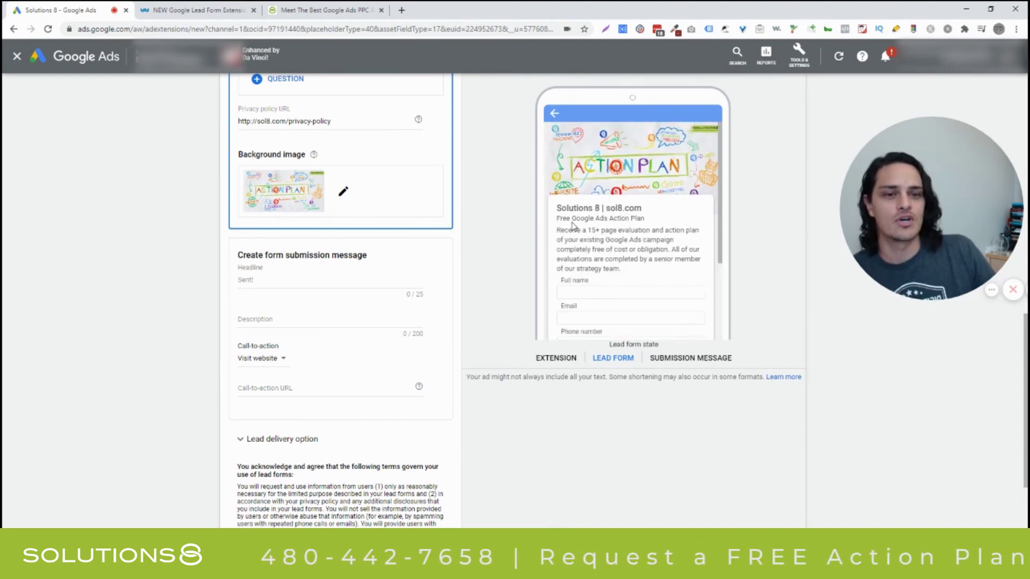
scroll(356, 301, "up", 4)
scroll(482, 271, "down", 4)
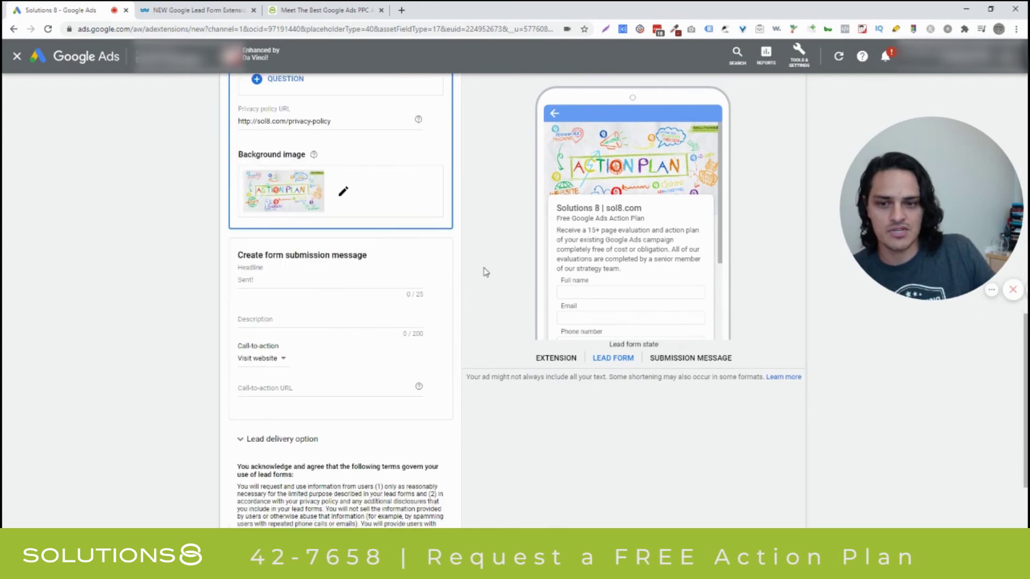
- Set the headline of the form submission message to "Thank You!"
left_click(290, 282)
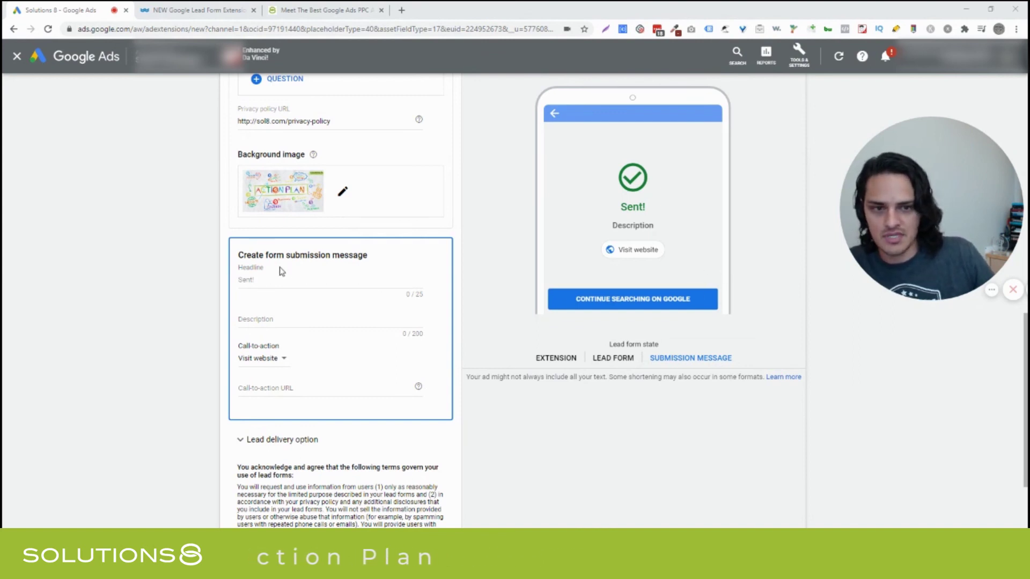
left_click(269, 284)
type("Thank you!")
key("BackSpace")
key("BackSpace")
key("BackSpace")
key("BackSpace")
key("BackSpace")
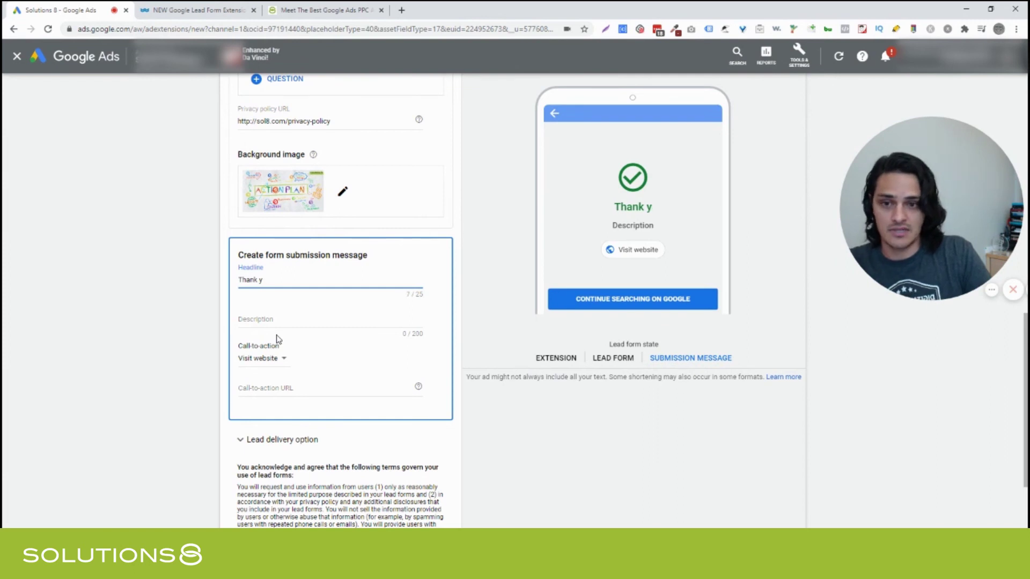
type("You!")
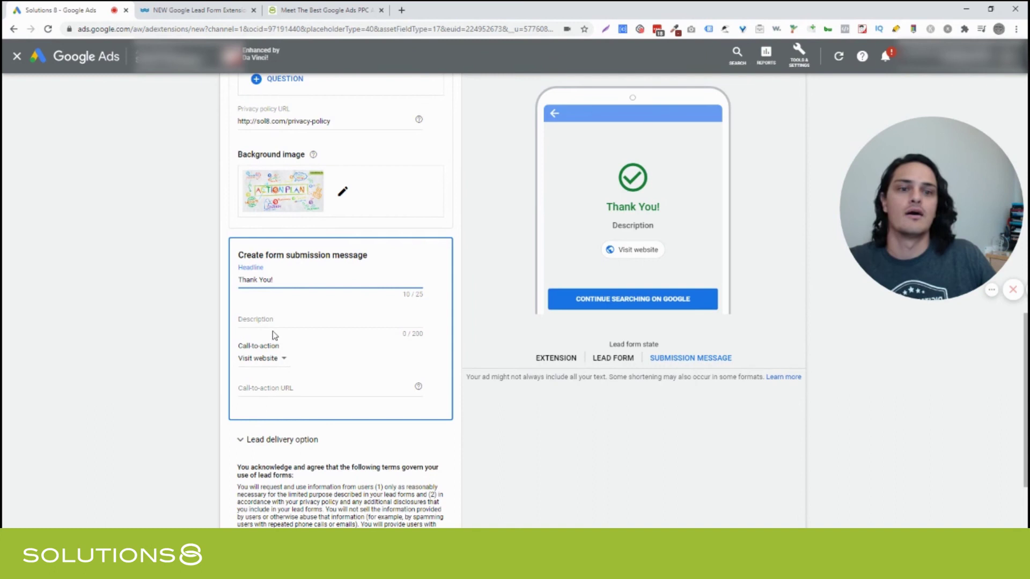
- Write the submission message description: request received, Action Plan process beginning shortly, and a phone call from a strategy team member within one business day
left_click(286, 323)
type("We have received your request and will be in touch shortly to begin the Action Plan process. Please expect a phone call from a member of our strategy team within one business day.")
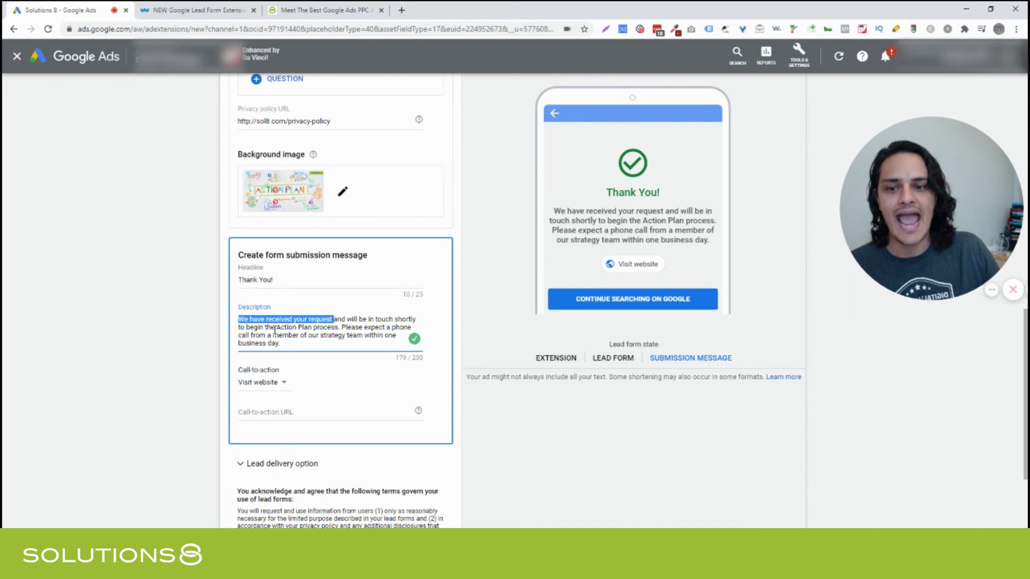
left_click_drag(300, 331, 336, 329)
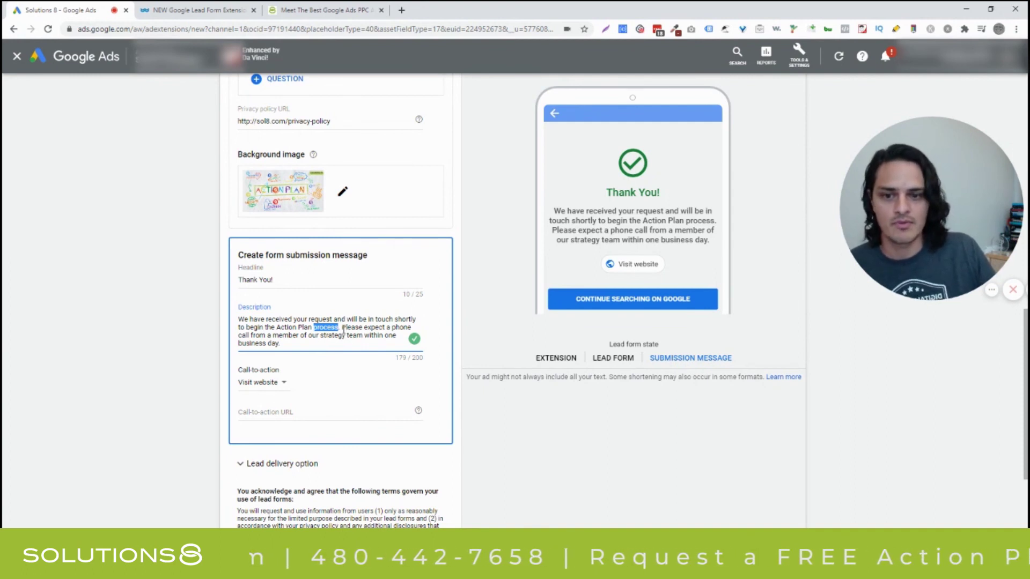
left_click_drag(343, 328, 343, 343)
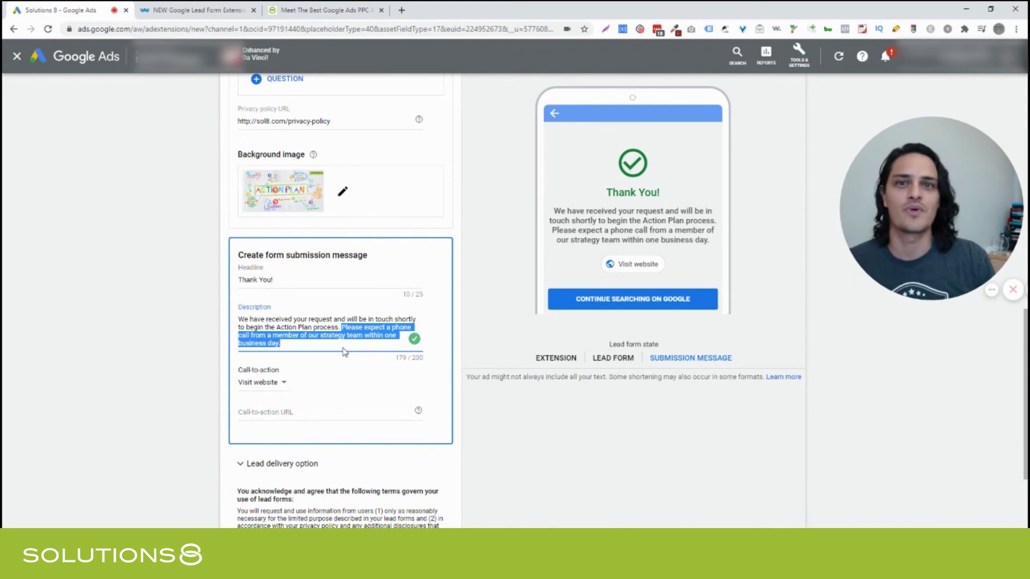
left_click(339, 345)
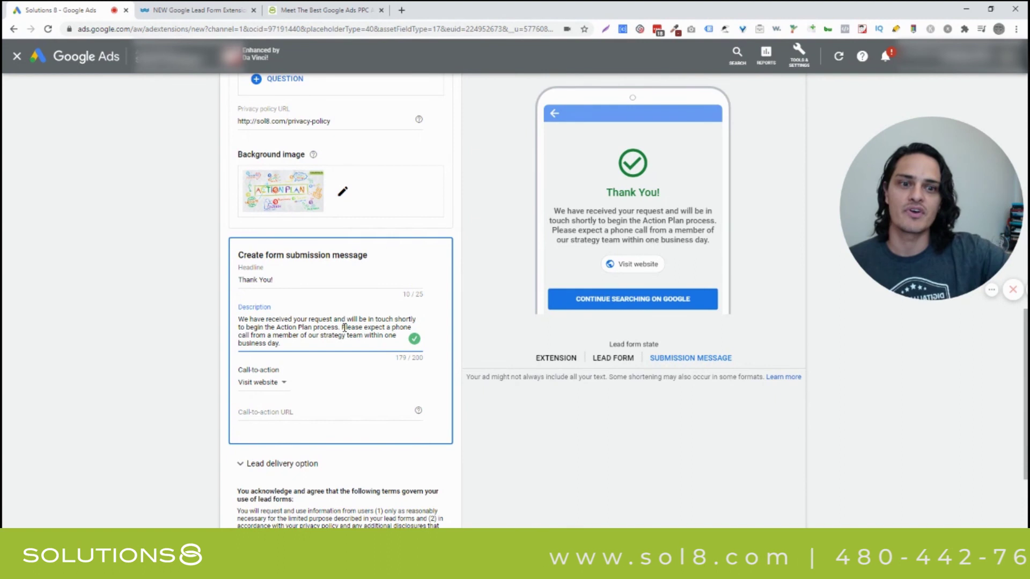
- Keep "Visit website" as the submission message's call-to-action and set its URL to sol8.com/thank-you-ap
scroll(345, 330, "down", 1)
left_click(270, 329)
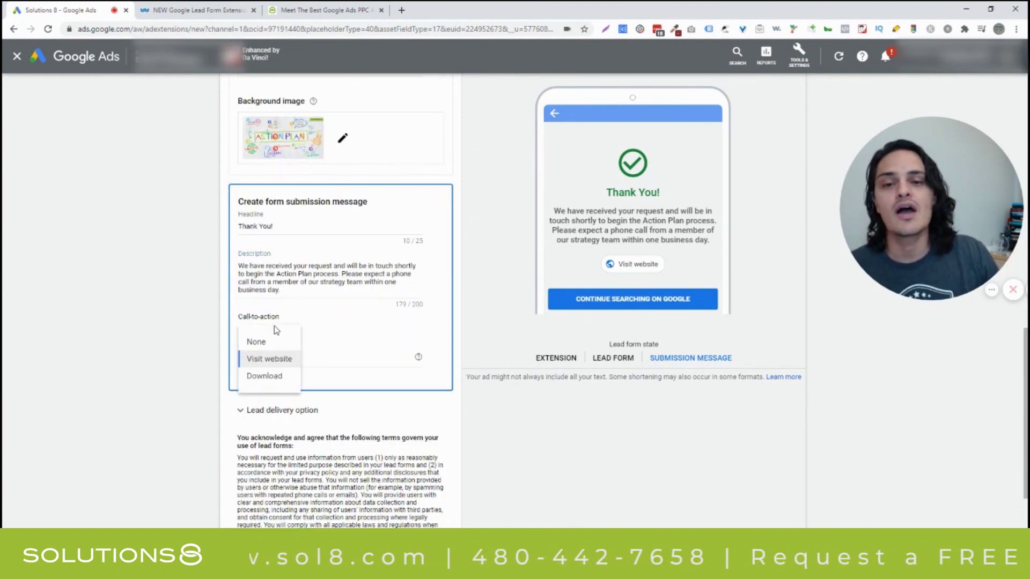
left_click(271, 365)
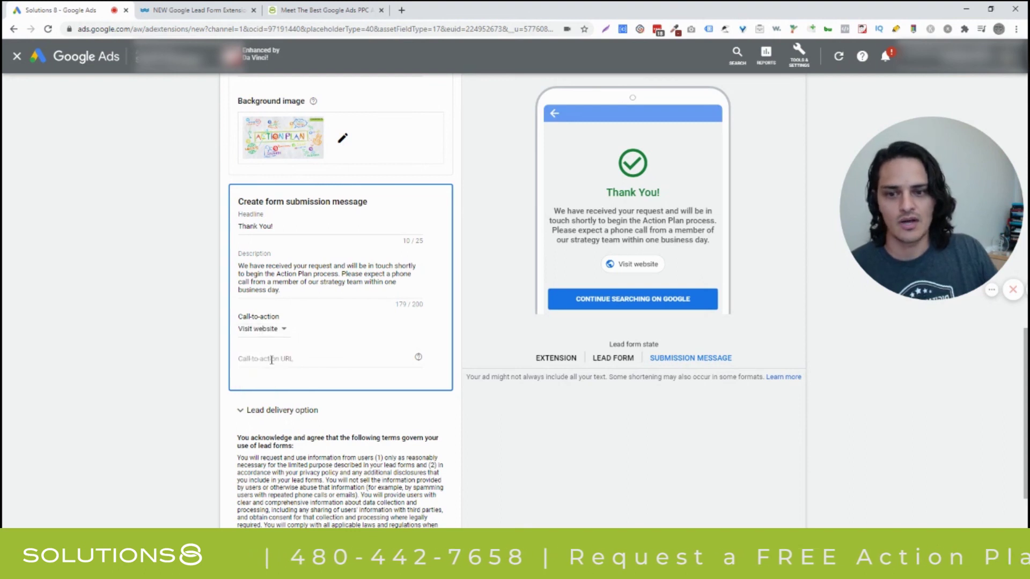
left_click(314, 356)
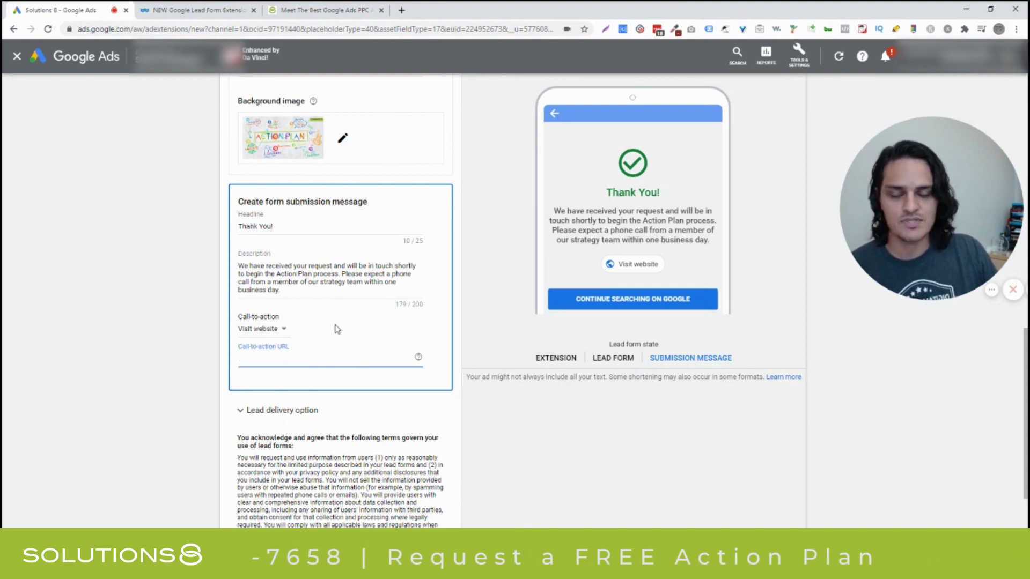
type("sol8.com/thank-you-ap")
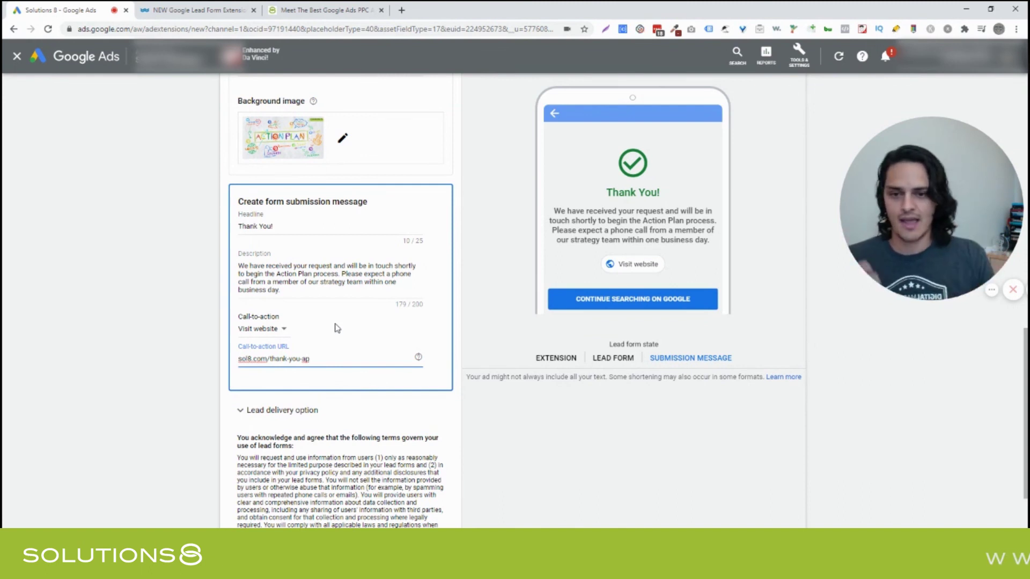
- Expand the lead delivery option and examine the lead download and webhook settings
scroll(337, 328, "down", 3)
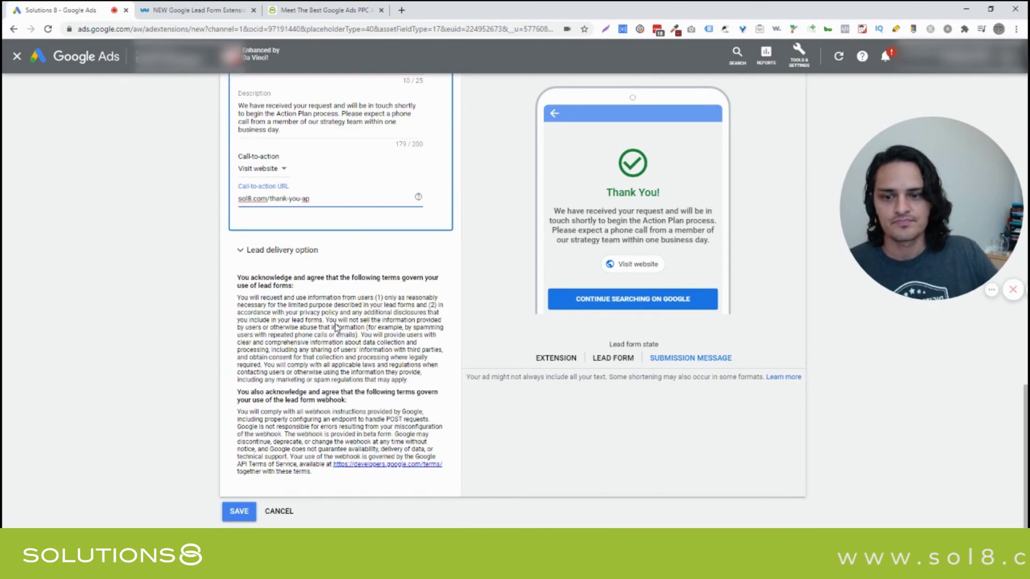
left_click(245, 257)
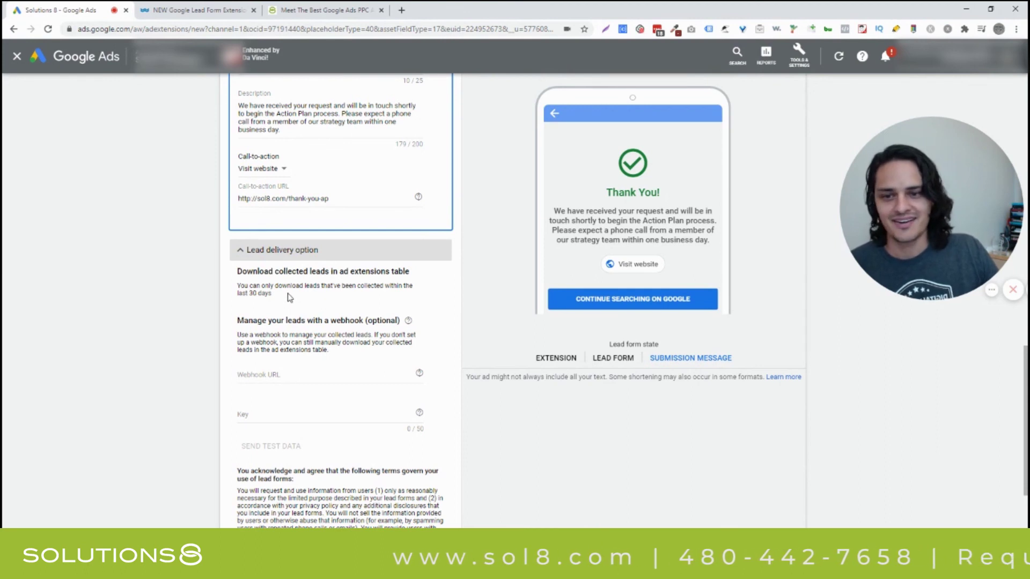
scroll(349, 271, "down", 2)
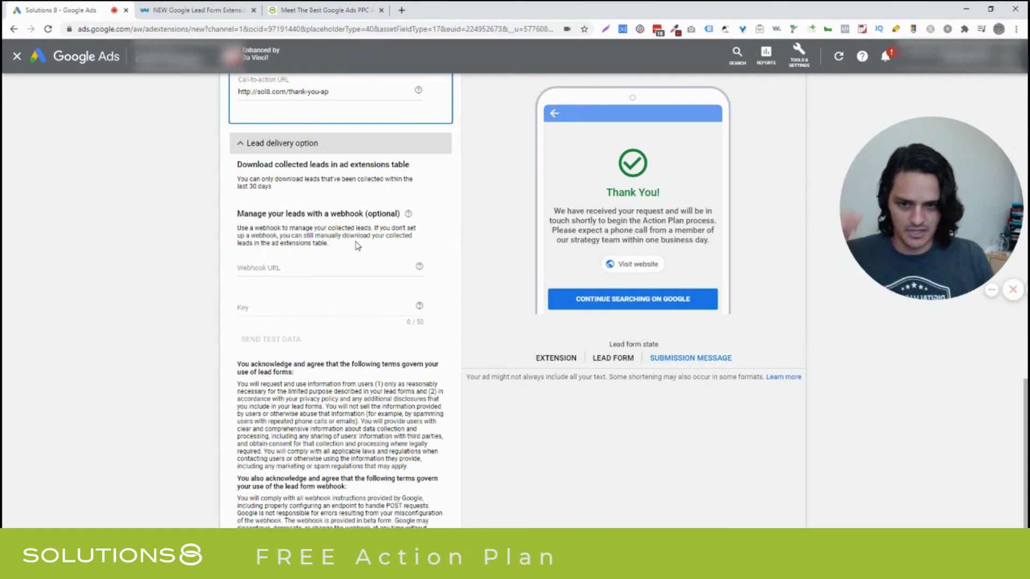
- Review the completed lead form extension, from the webhook settings and lead form terms back to the extension's call-to-action and text
scroll(354, 249, "down", 2)
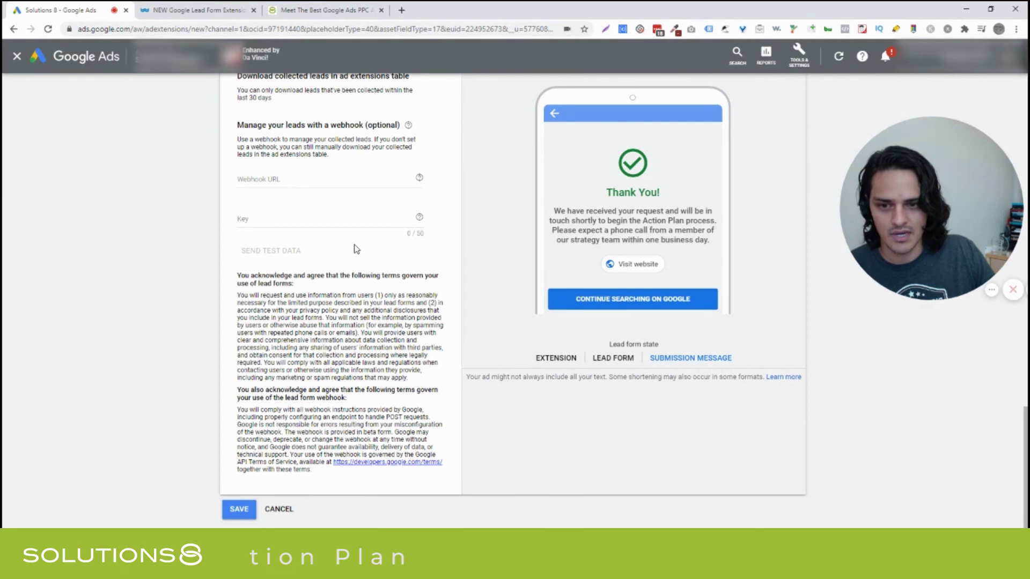
scroll(346, 302, "up", 10)
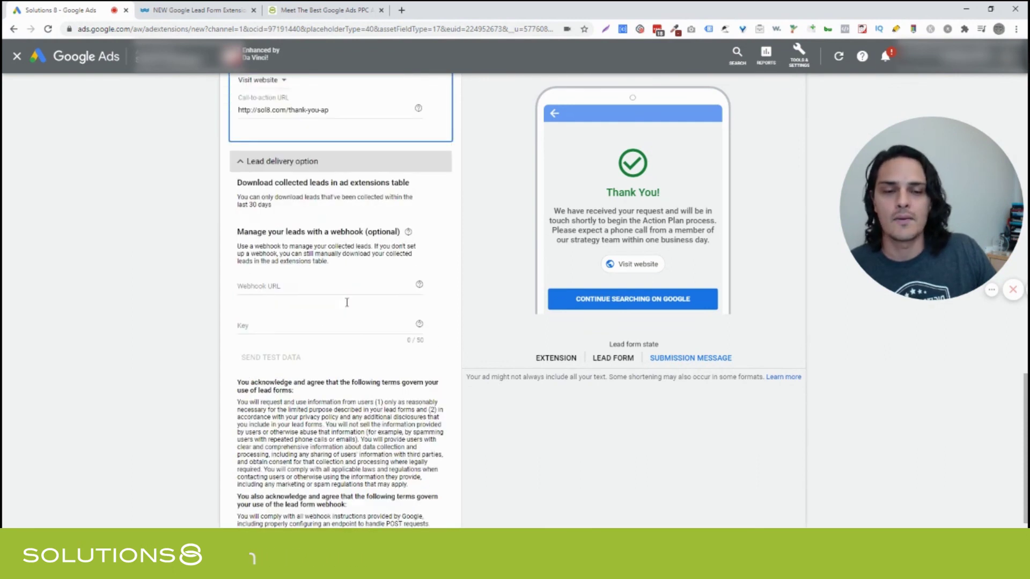
scroll(250, 298, "up", 7)
scroll(250, 298, "down", 7)
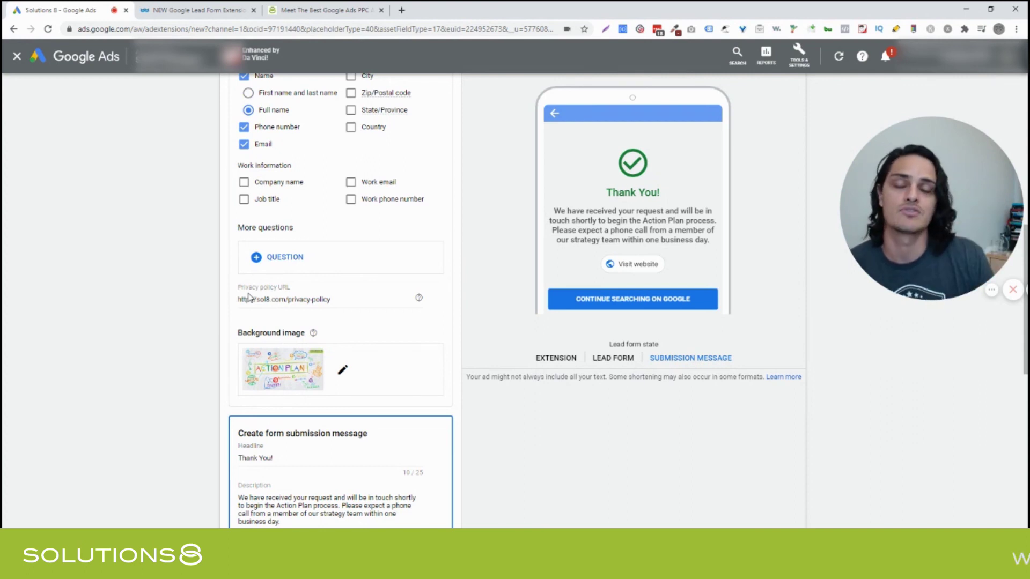
scroll(249, 298, "down", 10)
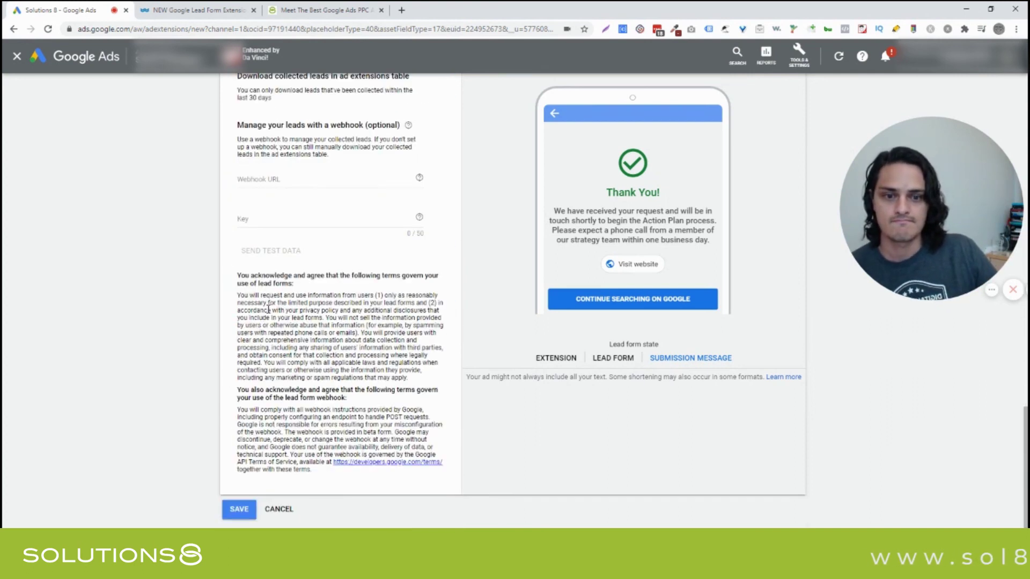
scroll(268, 310, "up", 15)
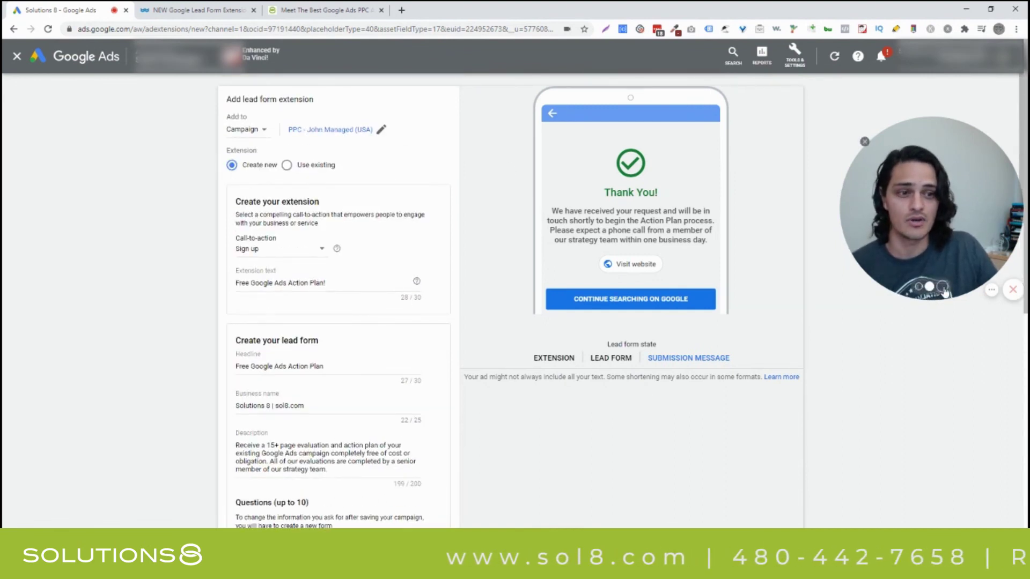
left_click(864, 142)
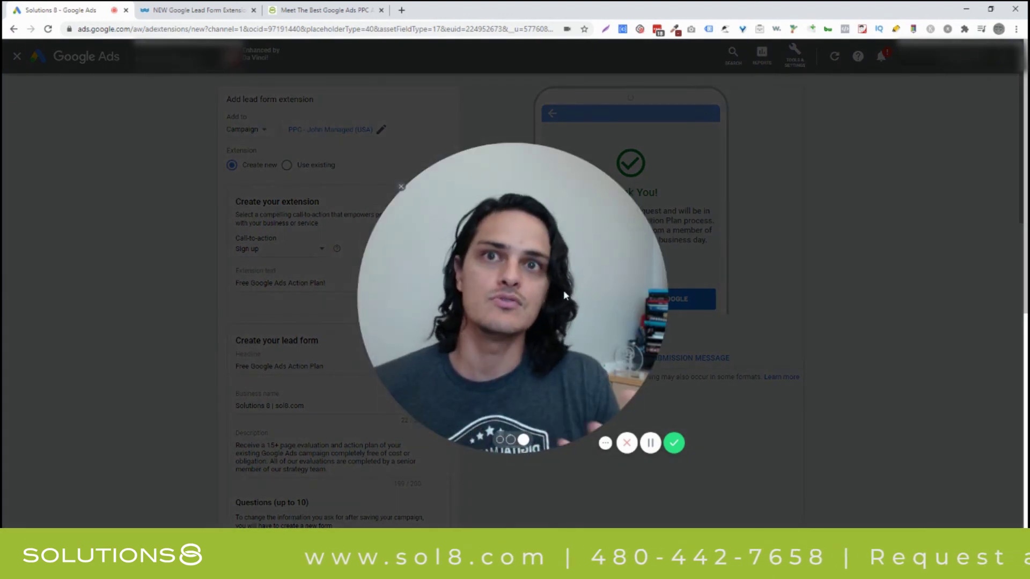